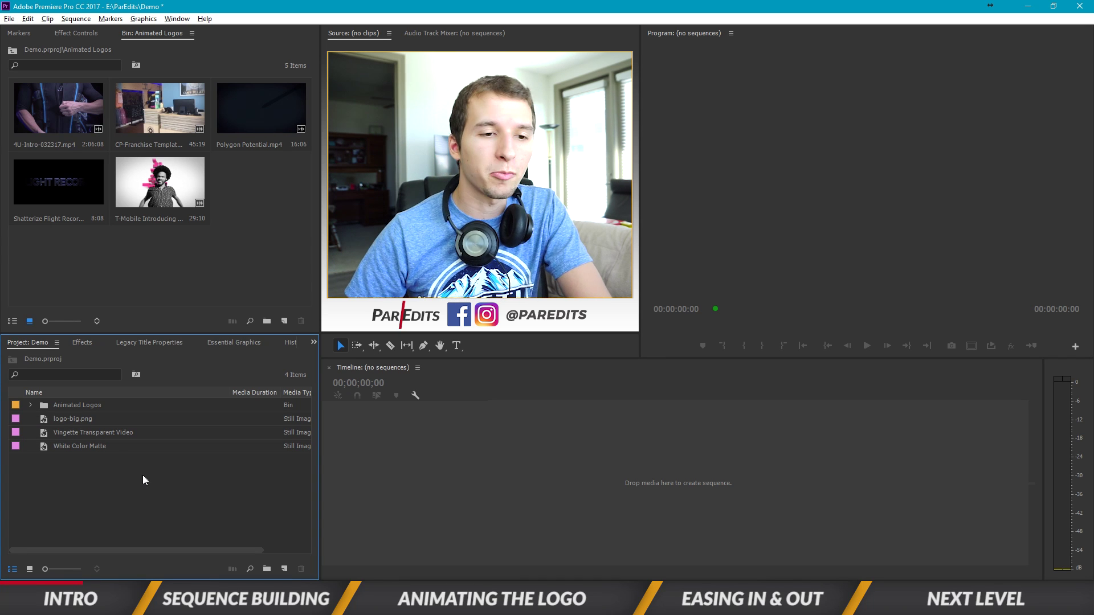
# Review the White Color Matte, Vignette Transparent Video and logo-big.png asset details.
pyautogui.click(84, 445)
pyautogui.click(85, 431)
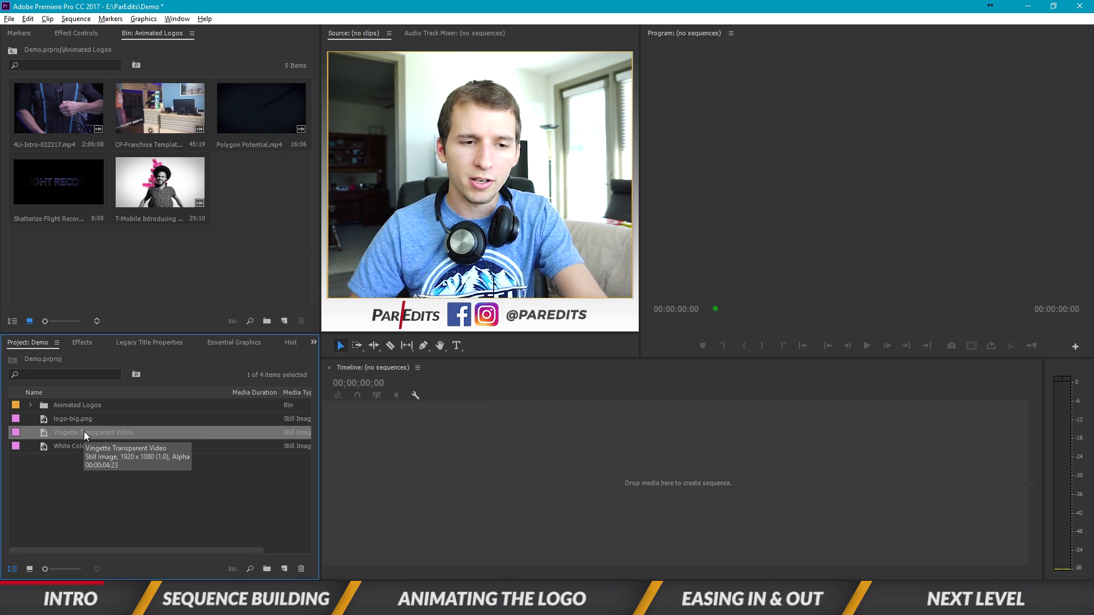
pyautogui.click(73, 417)
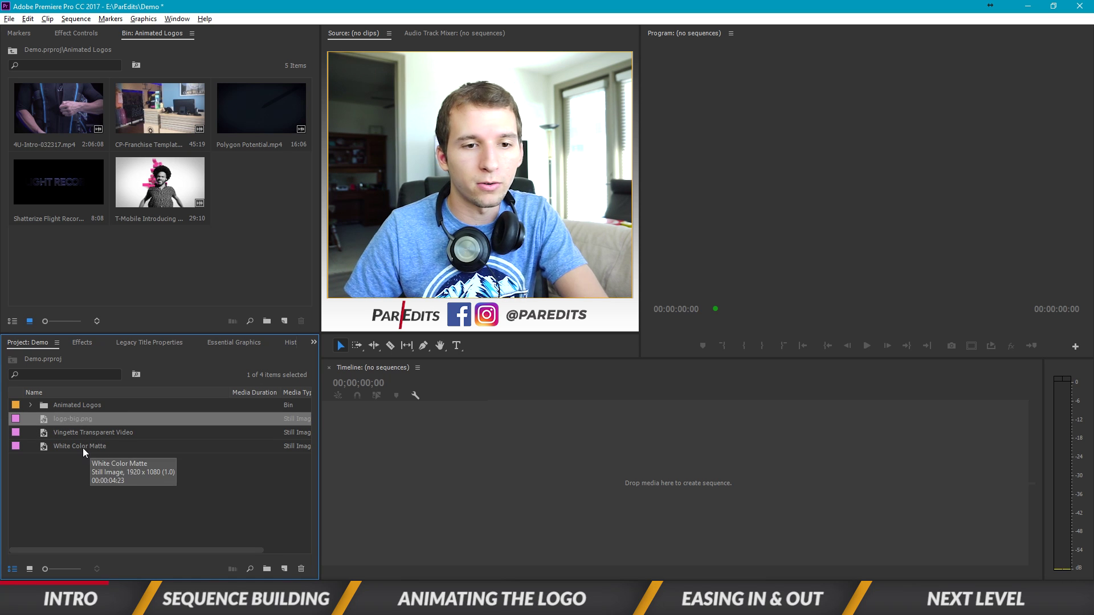
pyautogui.click(74, 442)
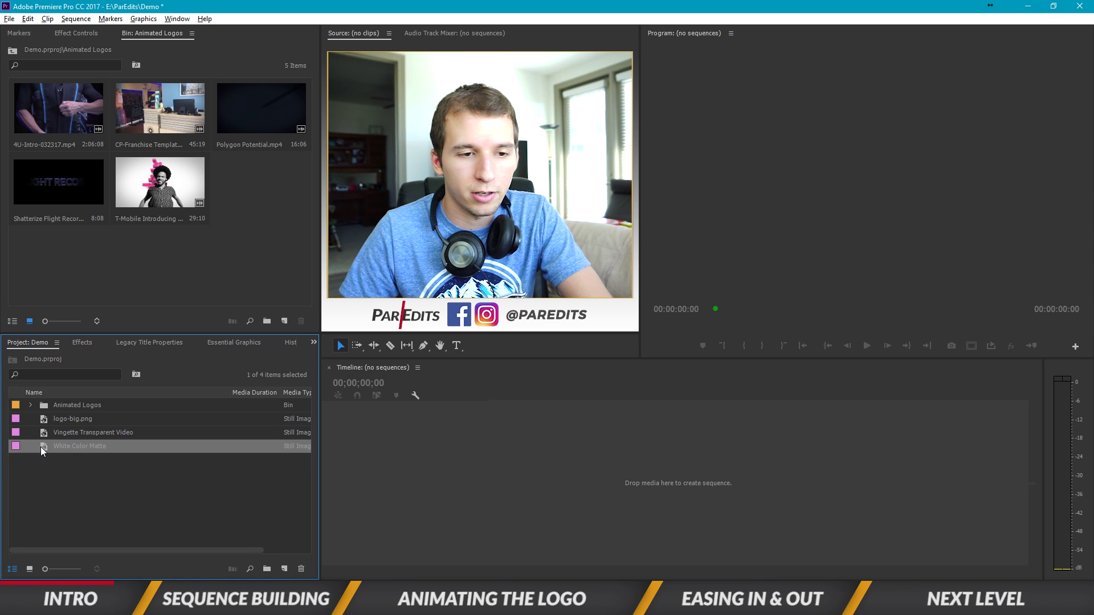
# Create the Animating Logo sequence and move it into the project root.
pyautogui.click(285, 567)
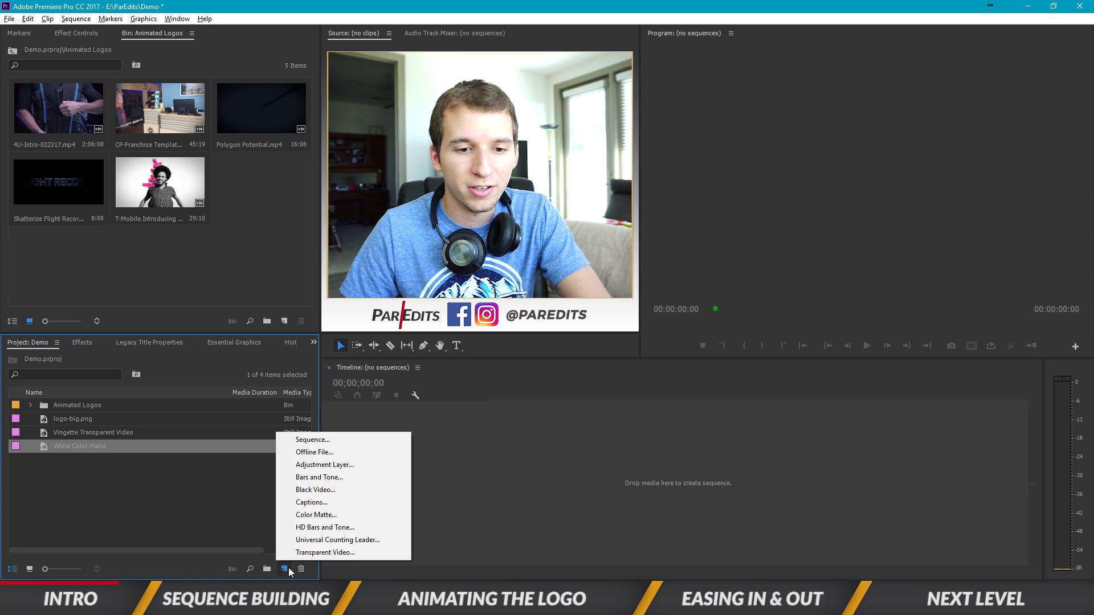
pyautogui.click(311, 440)
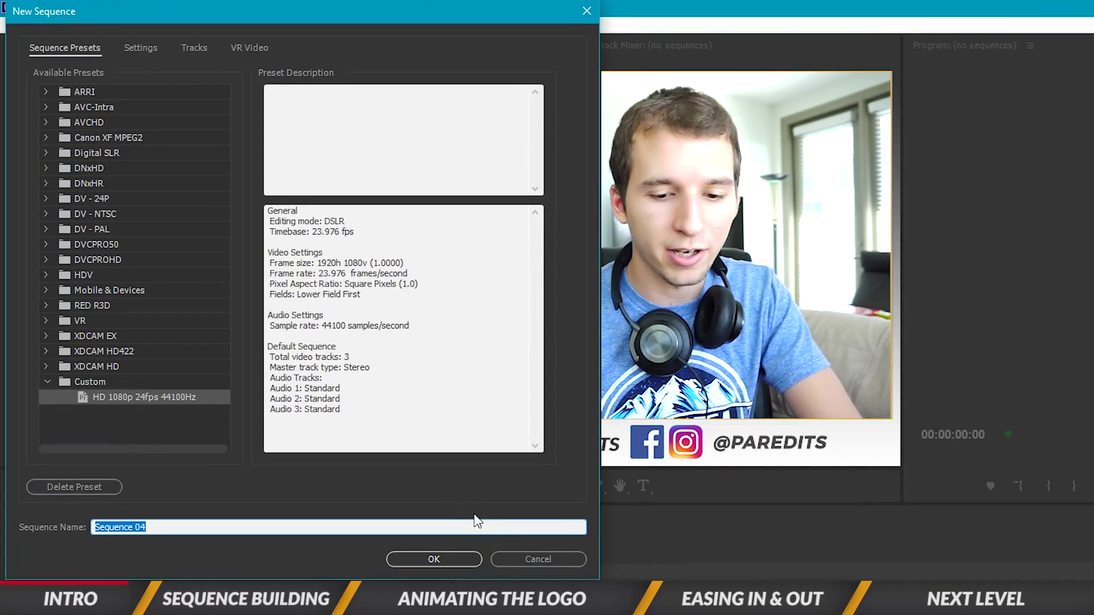
pyautogui.write('Animating ')
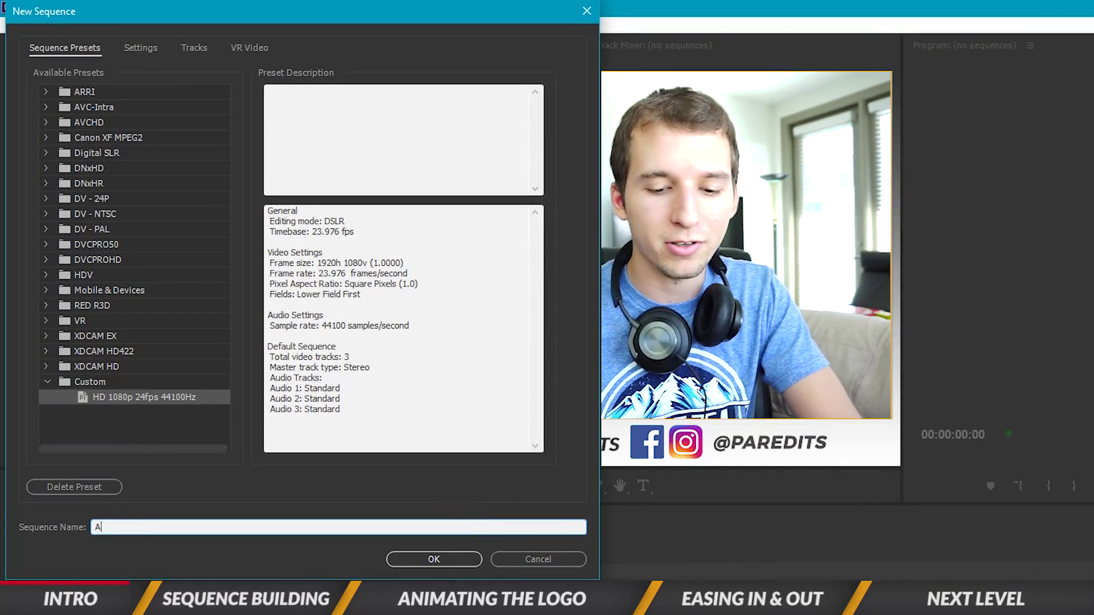
pyautogui.write('Logo')
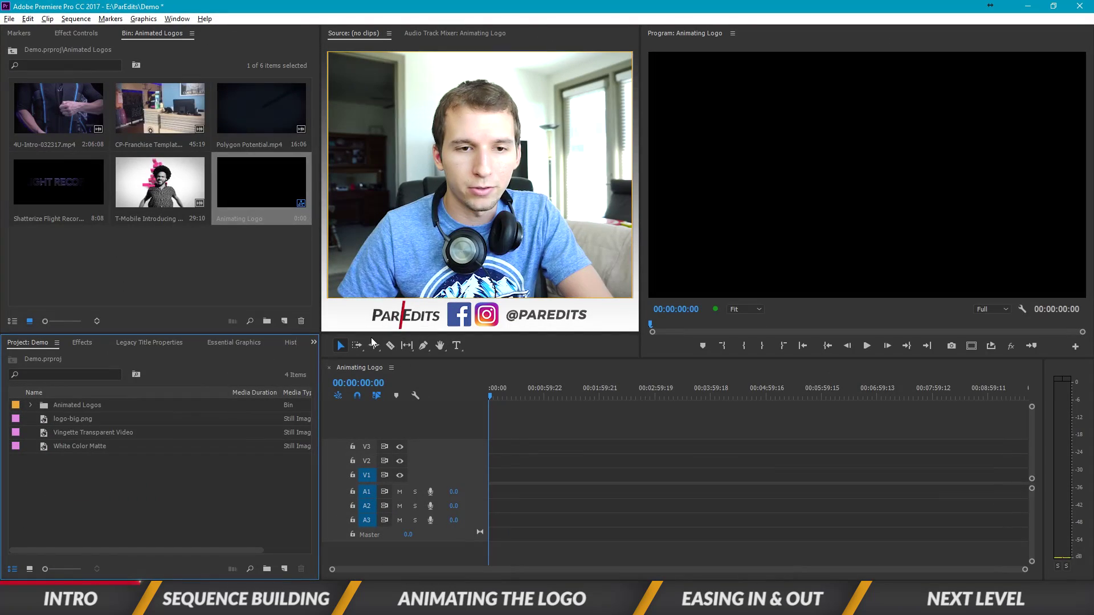
pyautogui.click(238, 202)
pyautogui.moveTo(238, 200); pyautogui.dragTo(126, 499)
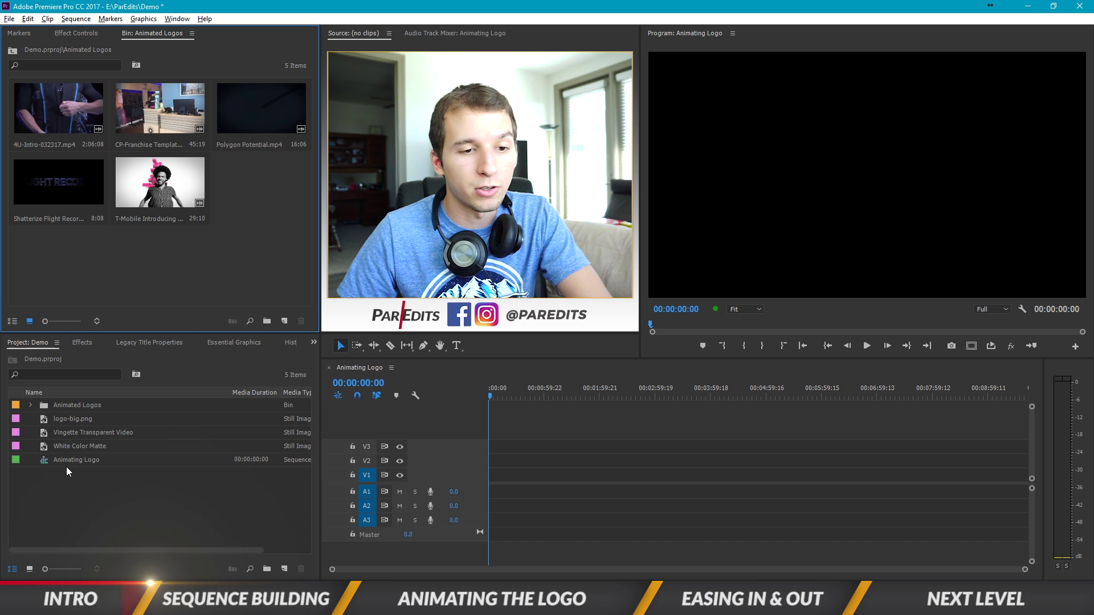
# Place White Color Matte at the start of V1 and fit the timeline view.
pyautogui.moveTo(75, 446); pyautogui.dragTo(94, 483)
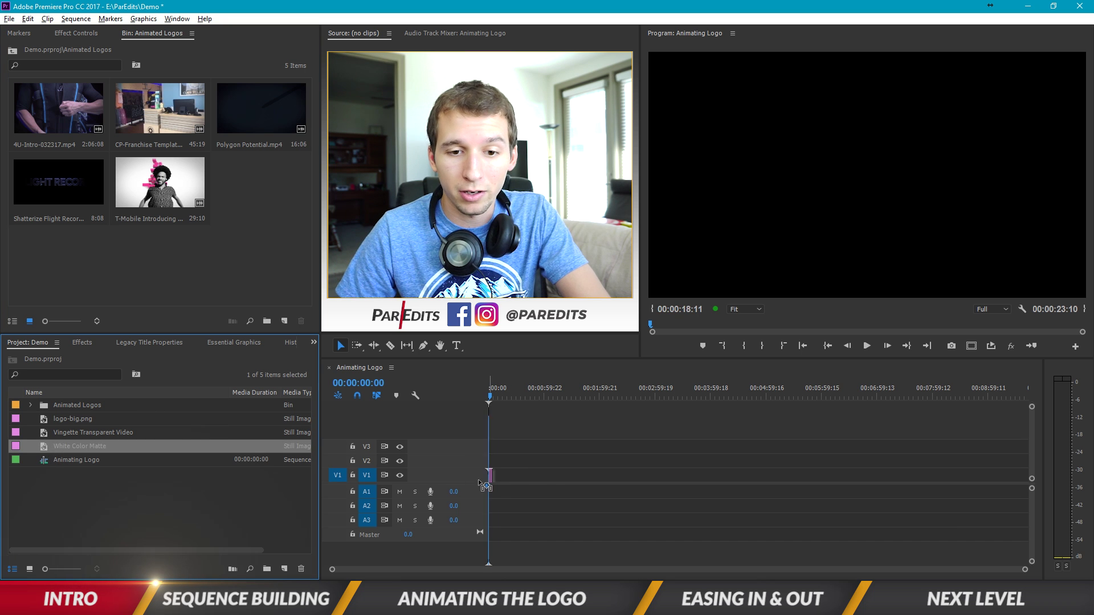
pyautogui.moveTo(511, 475); pyautogui.dragTo(487, 480)
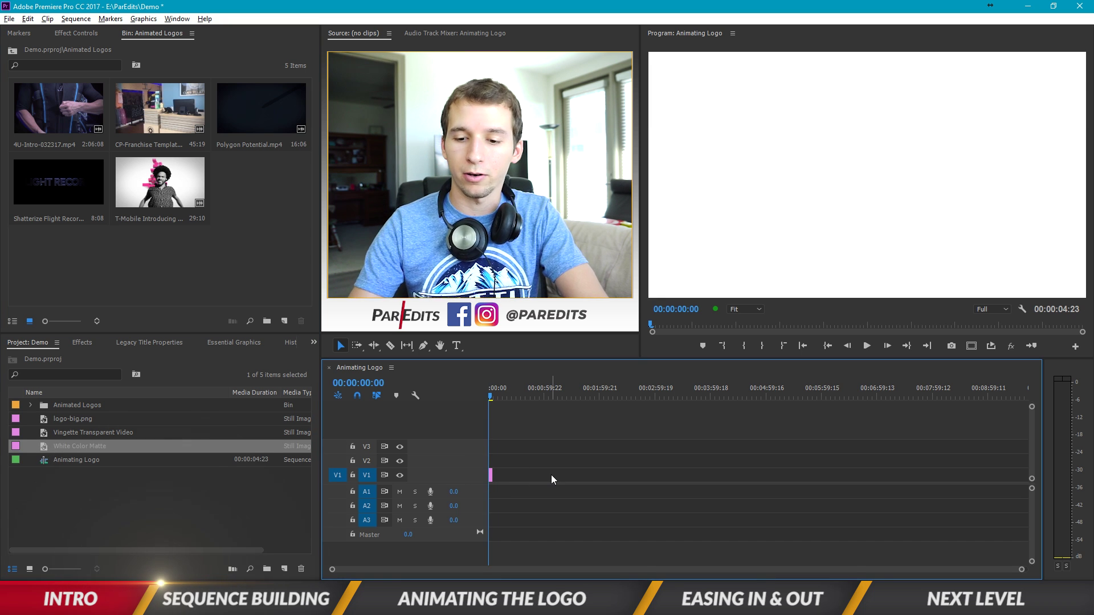
pyautogui.press('\\')
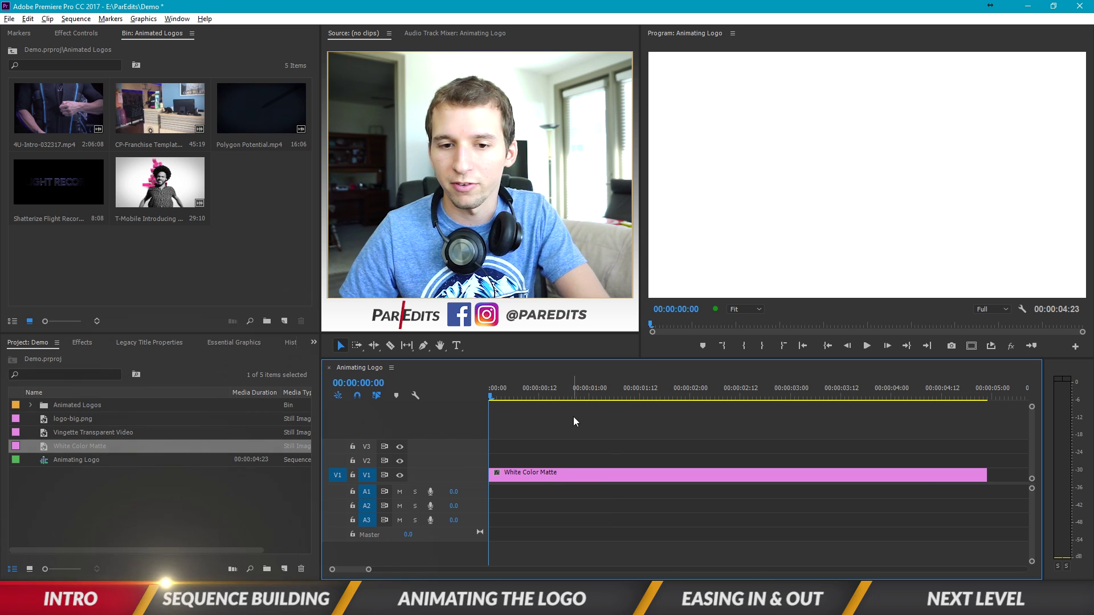
# Enlarge the V1, V2 and V3 track heights and refit the sequence view.
pyautogui.doubleClick(478, 478)
pyautogui.rightClick(480, 491)
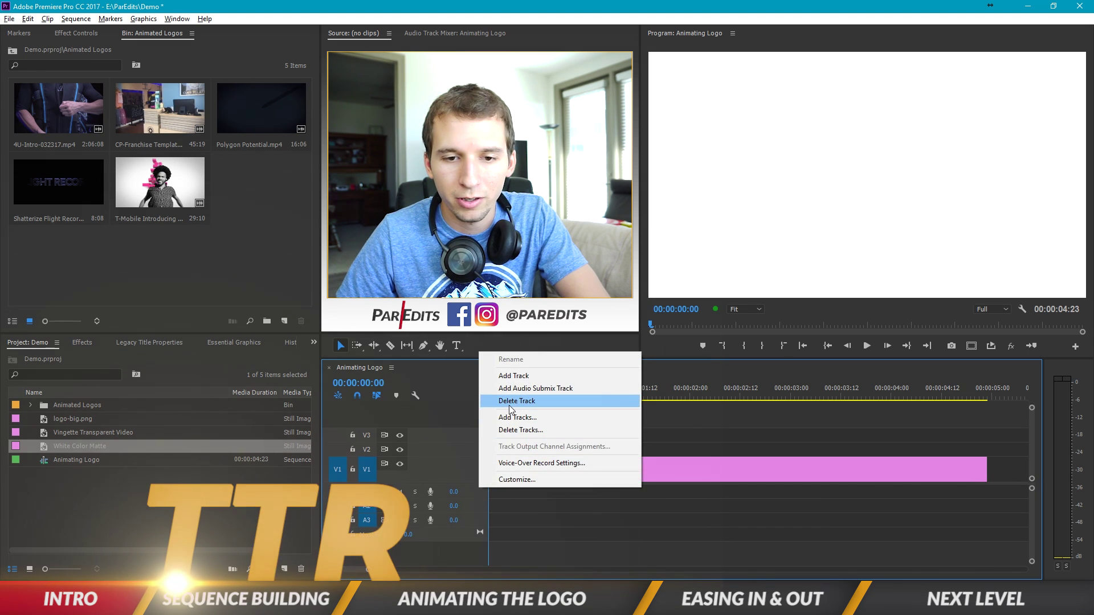
pyautogui.press('Escape')
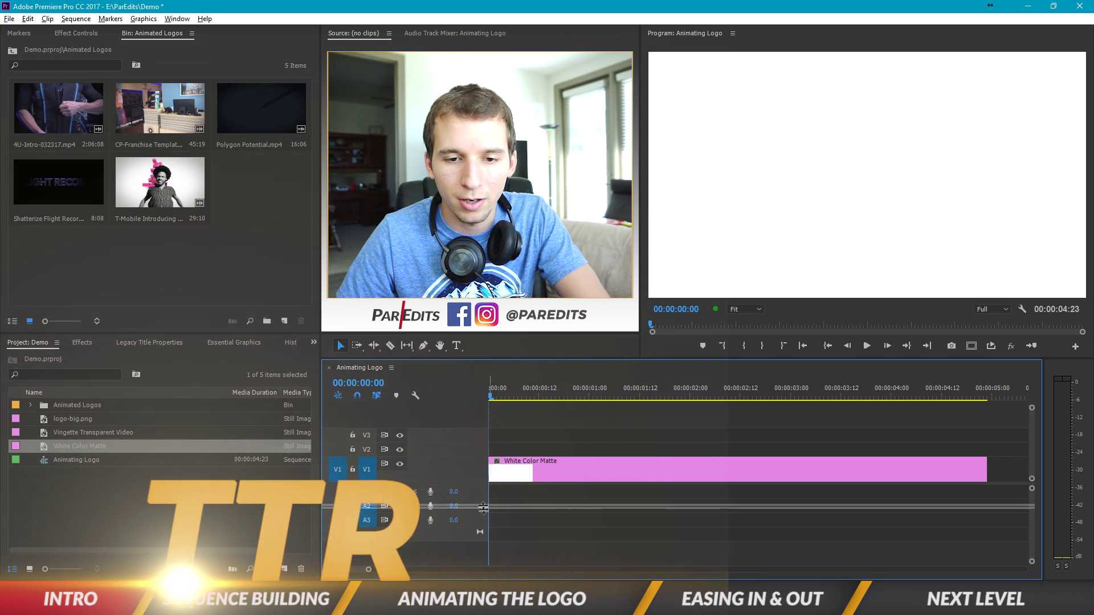
pyautogui.doubleClick(471, 479)
pyautogui.doubleClick(470, 475)
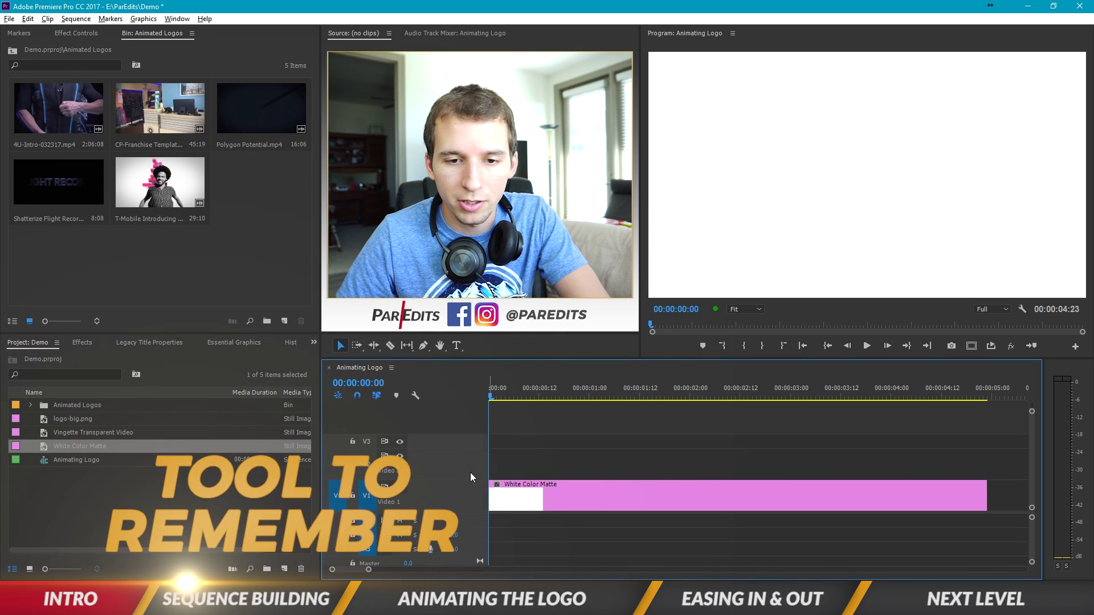
pyautogui.doubleClick(473, 433)
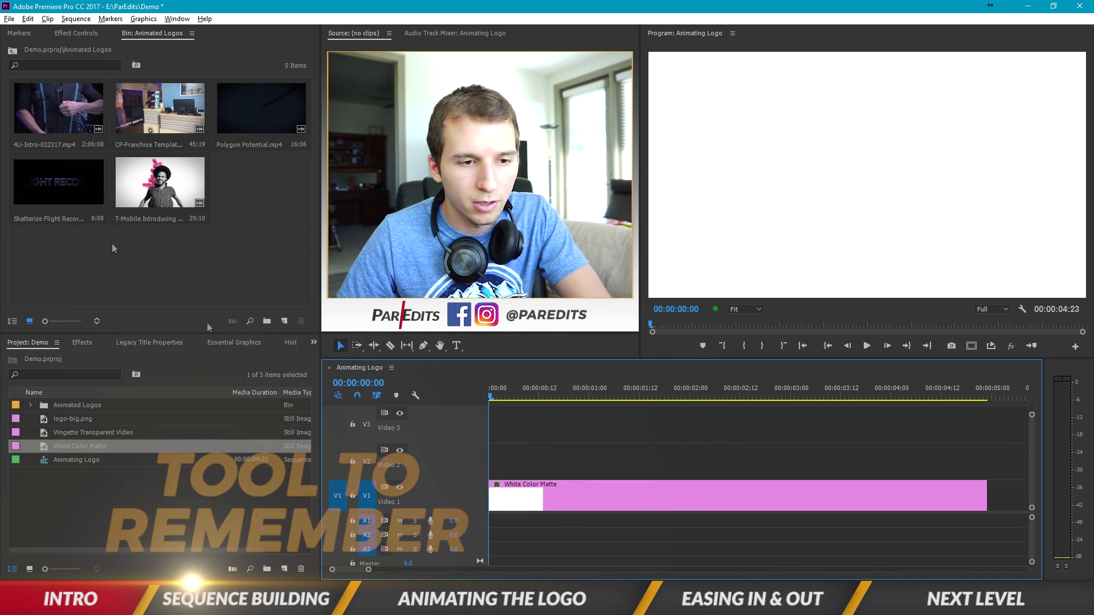
pyautogui.press('\\')
# Put Vignette Transparent Video at the start of V3 and apply the Generate > Circle effect.
pyautogui.click(42, 432)
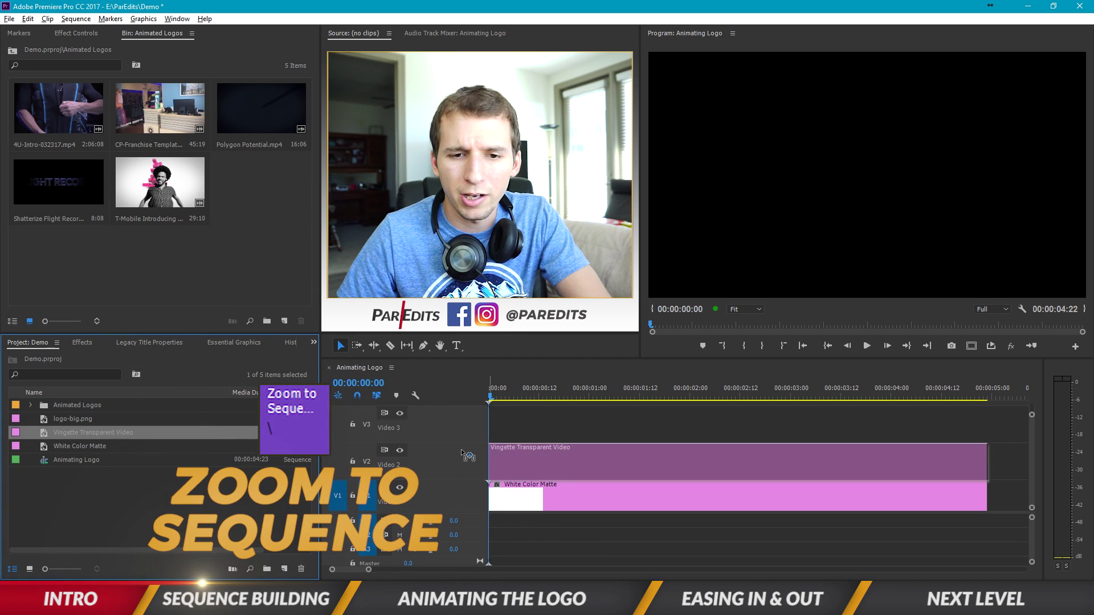
pyautogui.moveTo(342, 490); pyautogui.dragTo(615, 424)
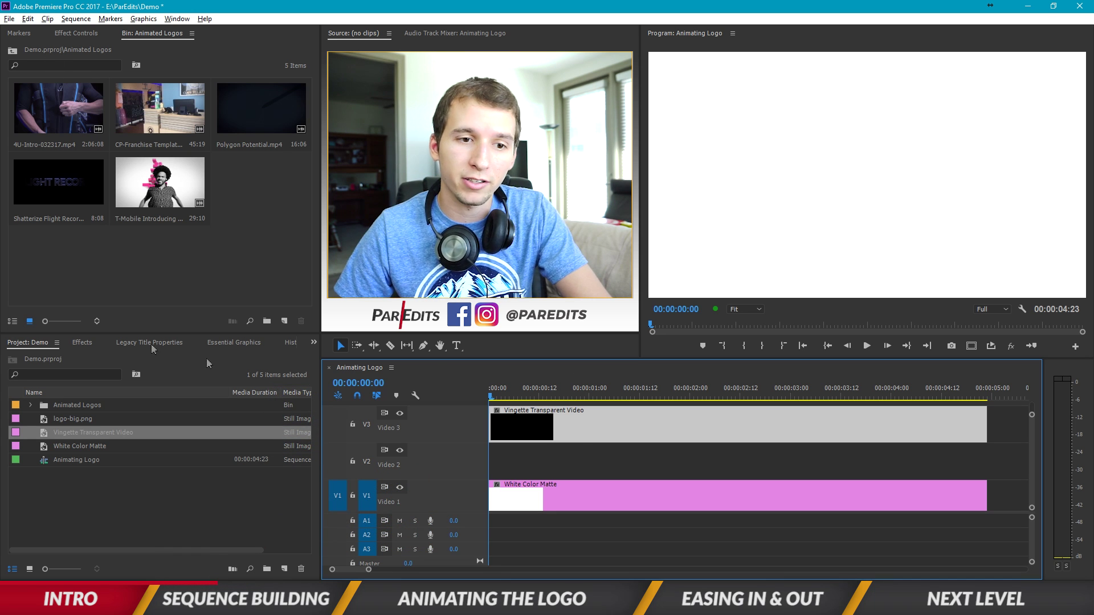
pyautogui.click(85, 343)
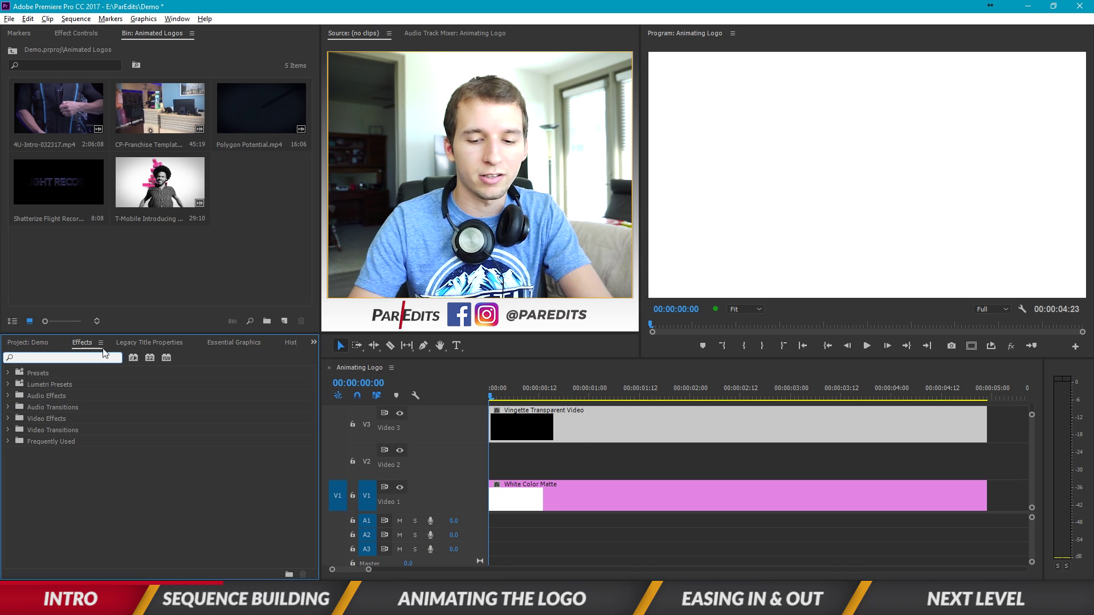
pyautogui.write('ecl')
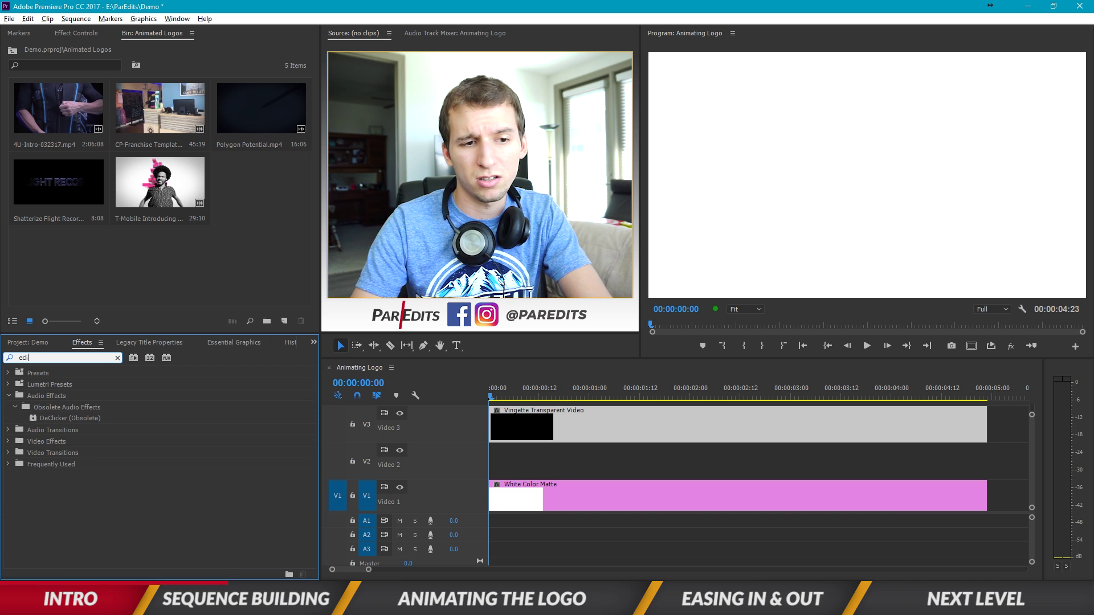
pyautogui.press('BackSpace')
pyautogui.press('BackSpace')
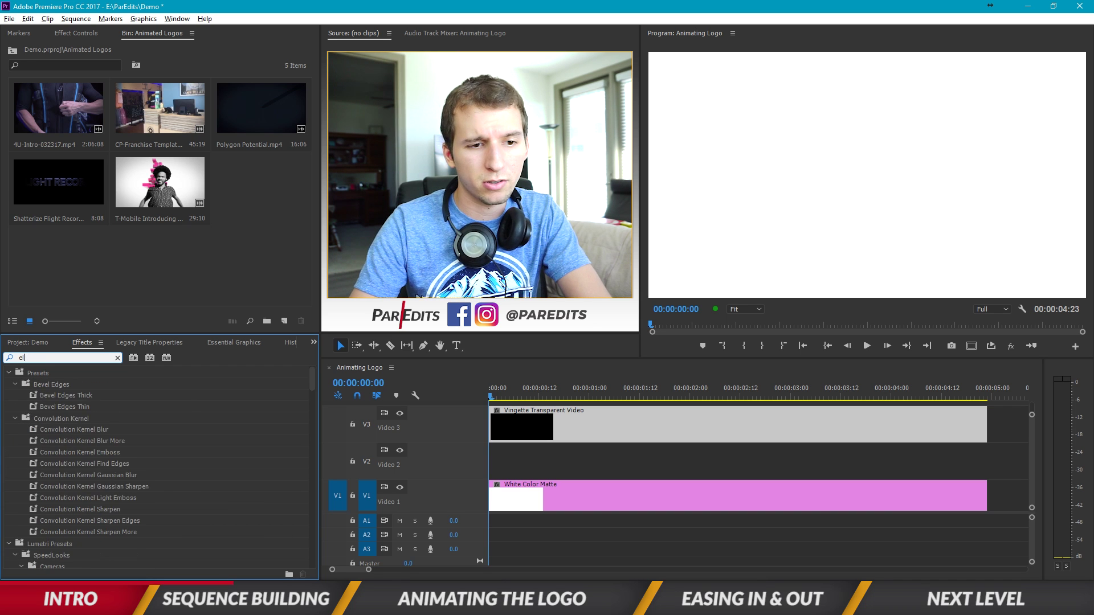
pyautogui.press('BackSpace')
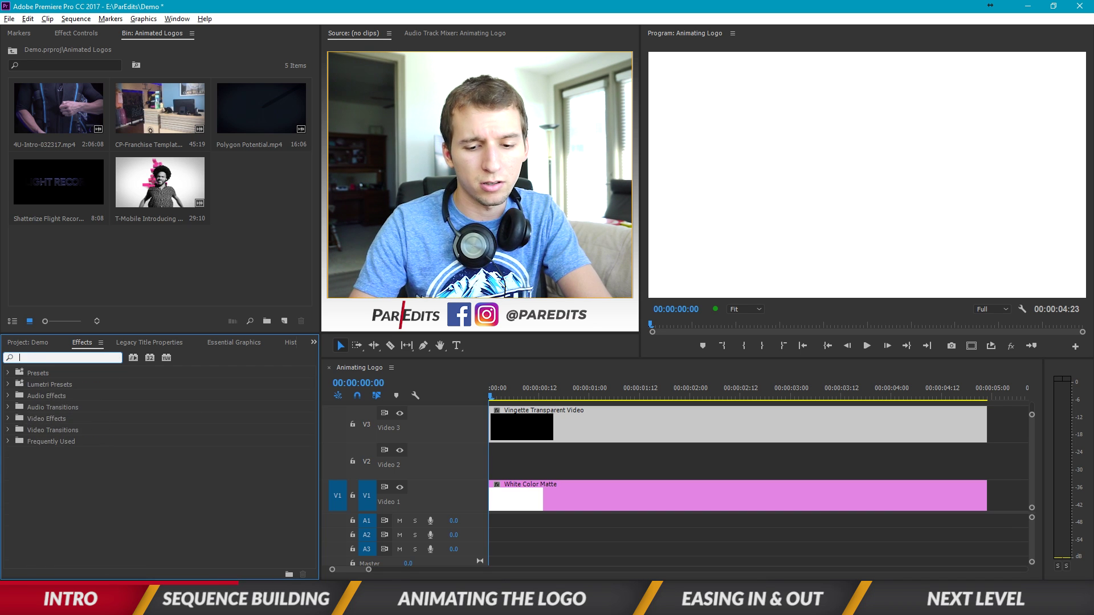
pyautogui.write('circle')
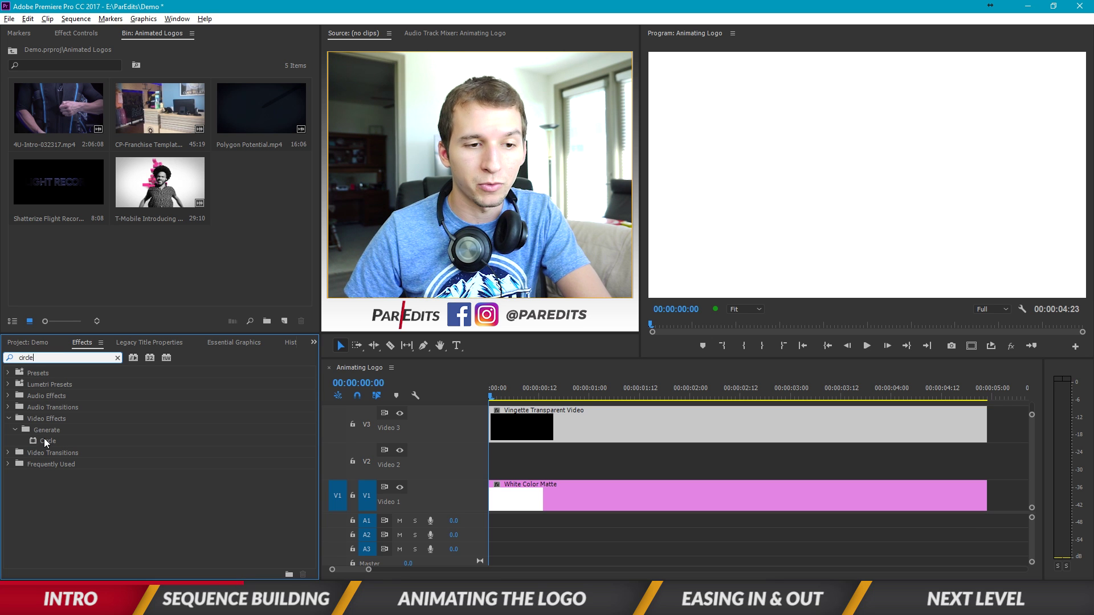
pyautogui.moveTo(44, 438); pyautogui.dragTo(548, 441)
# Invert the vignette clip's Circle and set its colour to black.
pyautogui.click(548, 442)
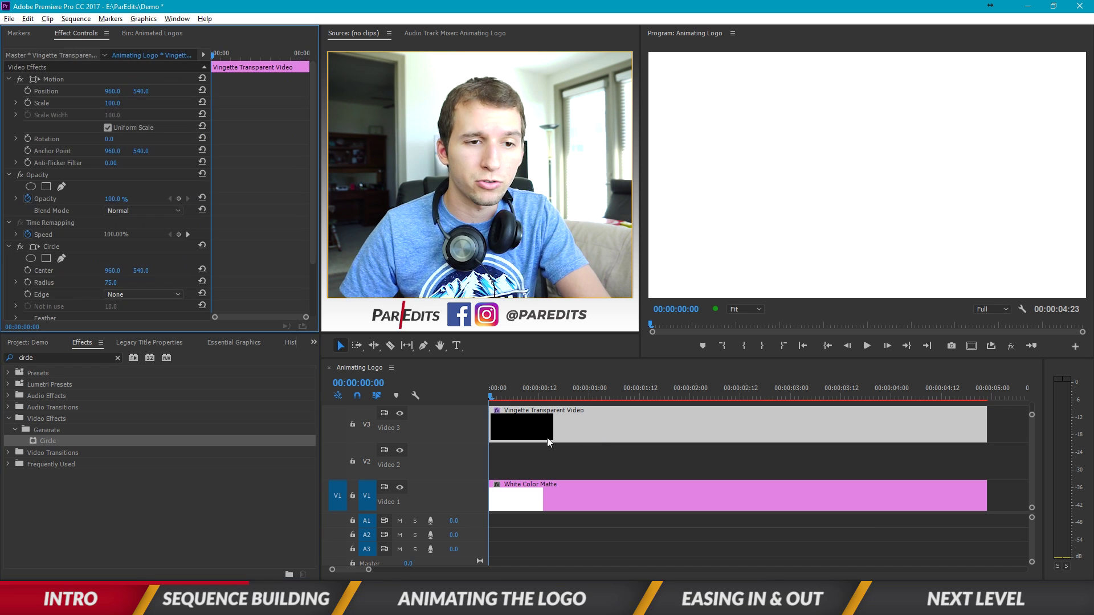
pyautogui.scroll(-1, 265, 238)
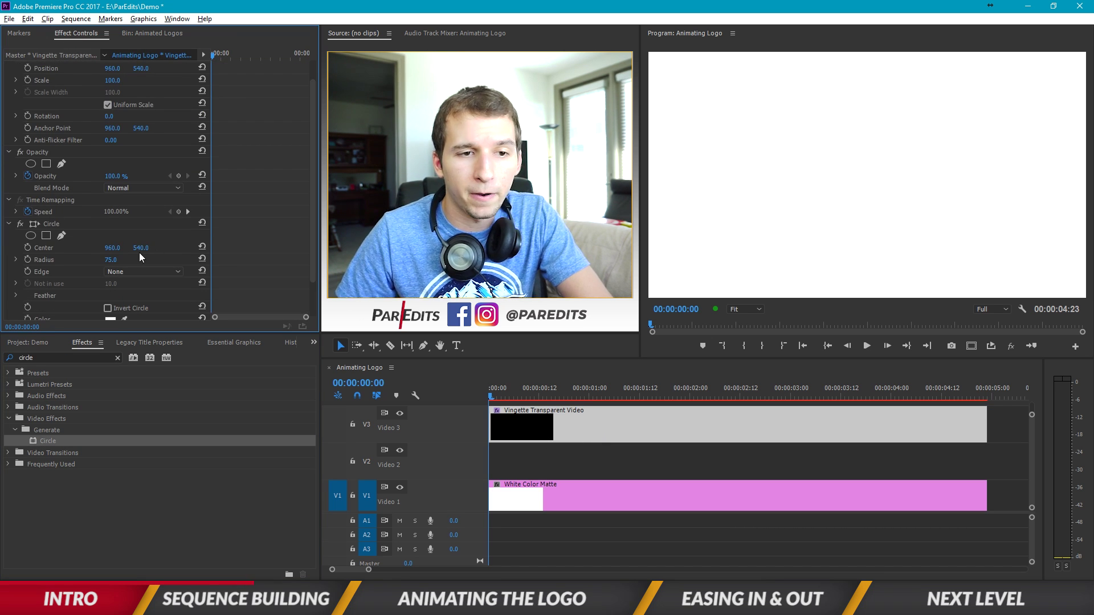
pyautogui.click(517, 387)
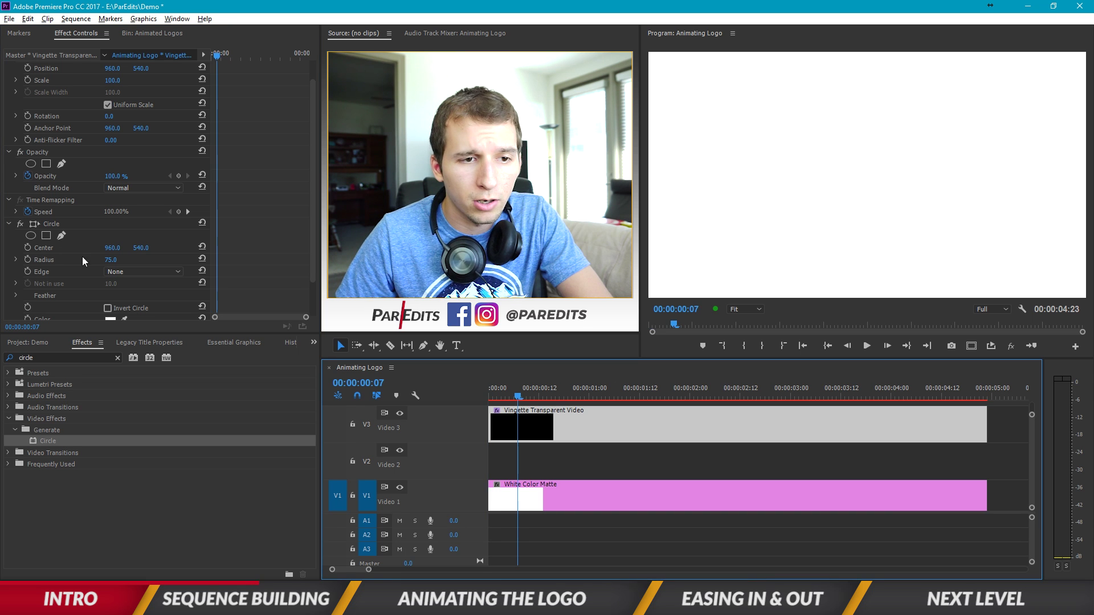
pyautogui.moveTo(105, 260); pyautogui.dragTo(113, 261)
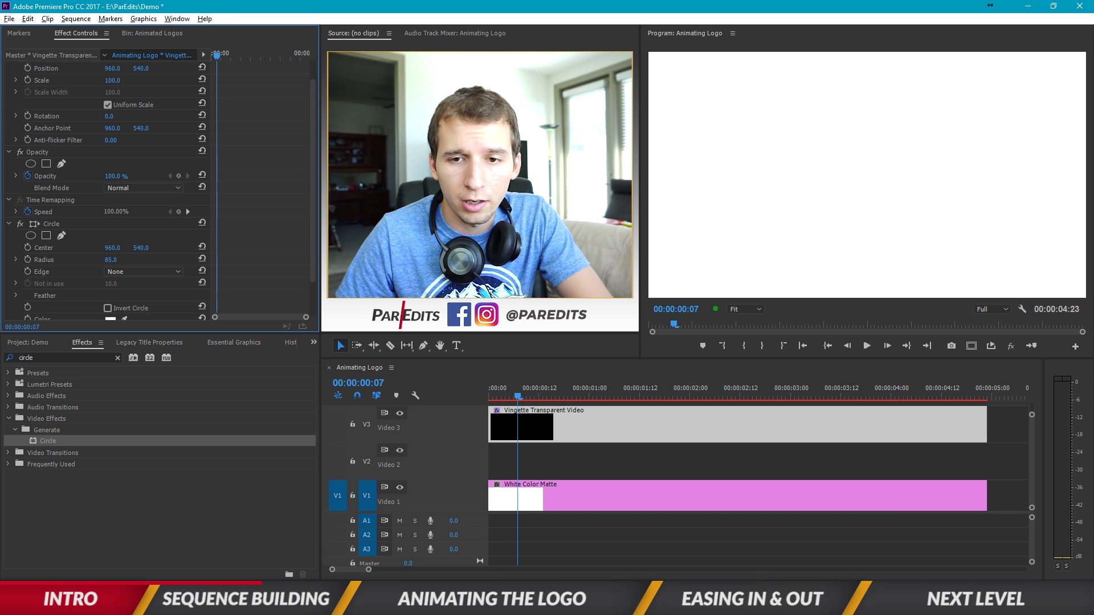
pyautogui.click(128, 274)
pyautogui.click(85, 273)
pyautogui.scroll(-1, 121, 273)
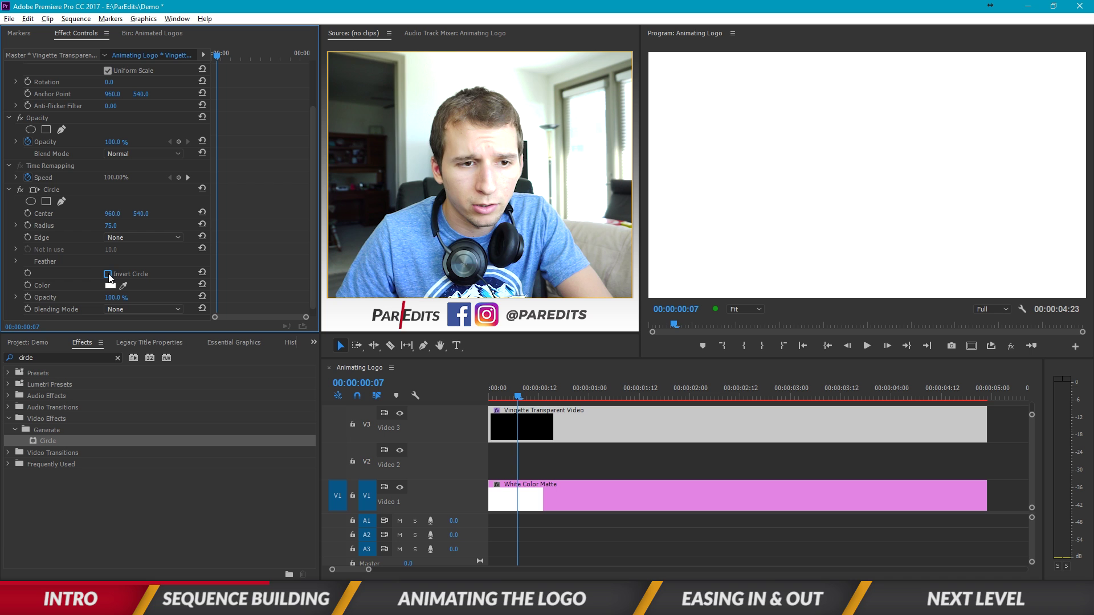
pyautogui.click(113, 288)
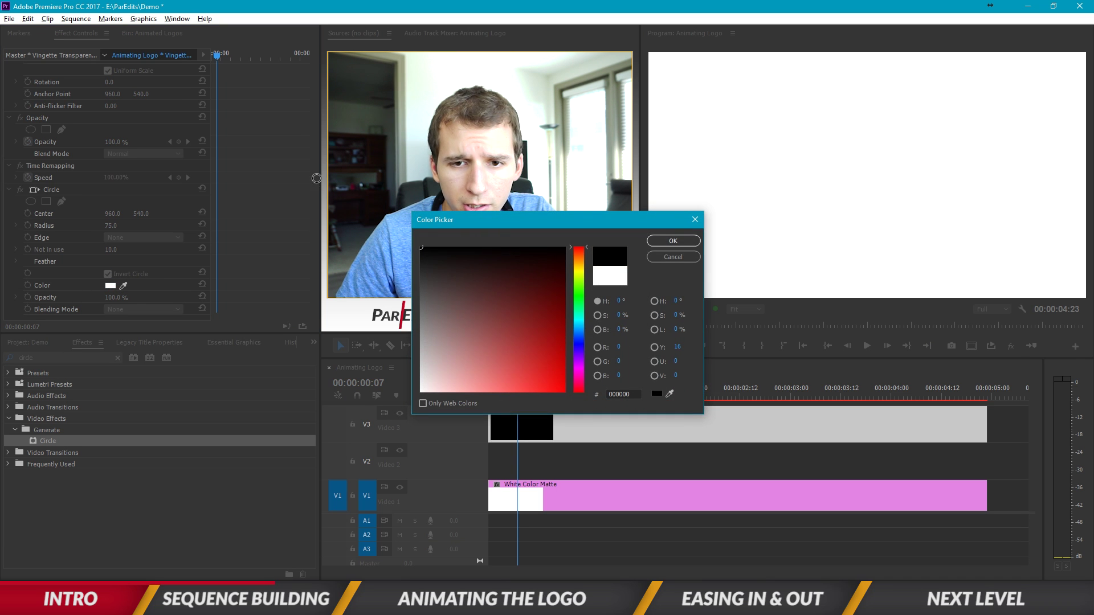
pyautogui.click(674, 241)
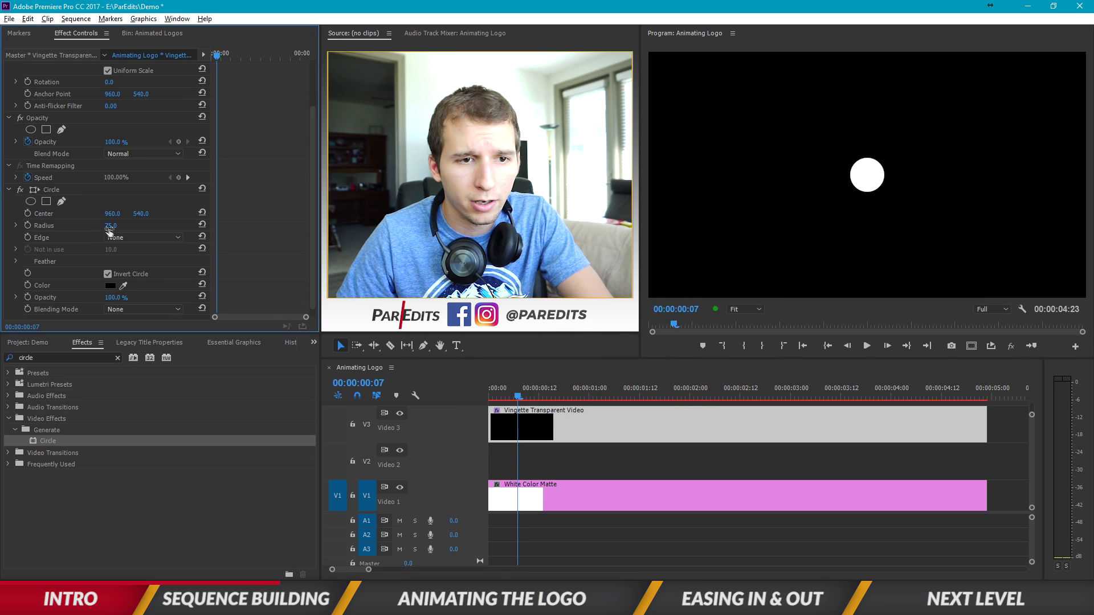
# Raise the Circle radius to 832 and Feather Outer Edge to about 824.
pyautogui.moveTo(111, 226); pyautogui.dragTo(214, 225)
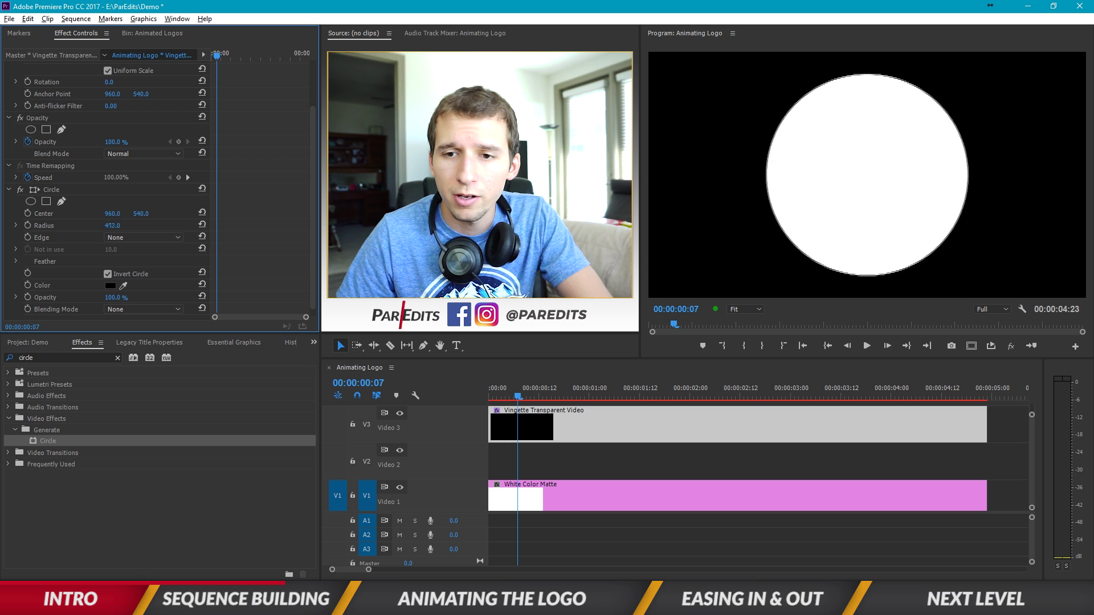
pyautogui.moveTo(109, 226)
pyautogui.mouseDown()
pyautogui.moveTo(149, 226)
pyautogui.moveTo(94, 226)
pyautogui.mouseUp()
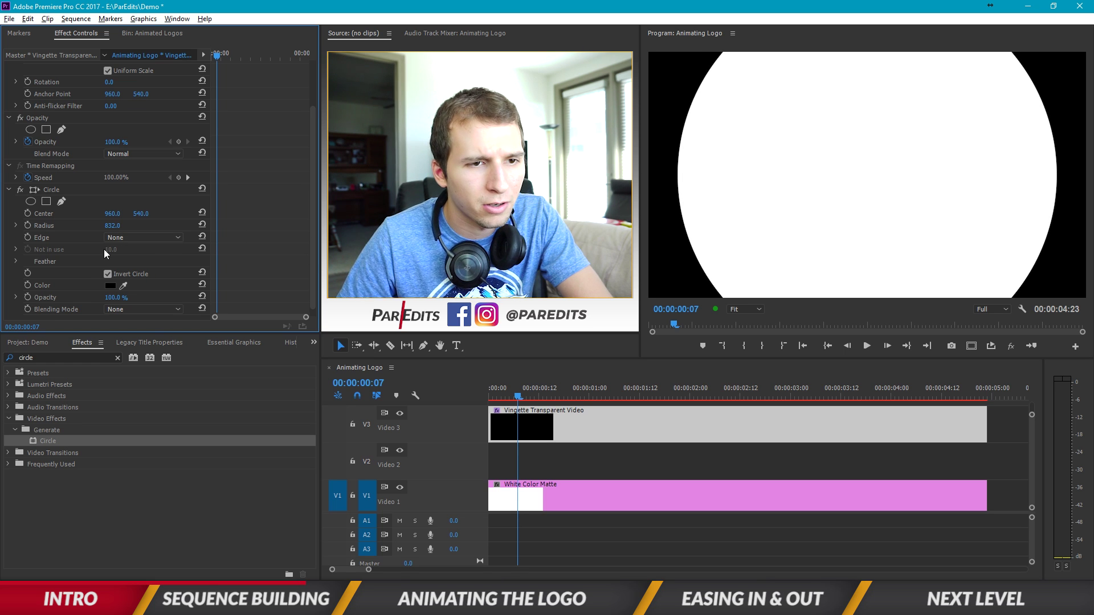
pyautogui.scroll(-1, 83, 282)
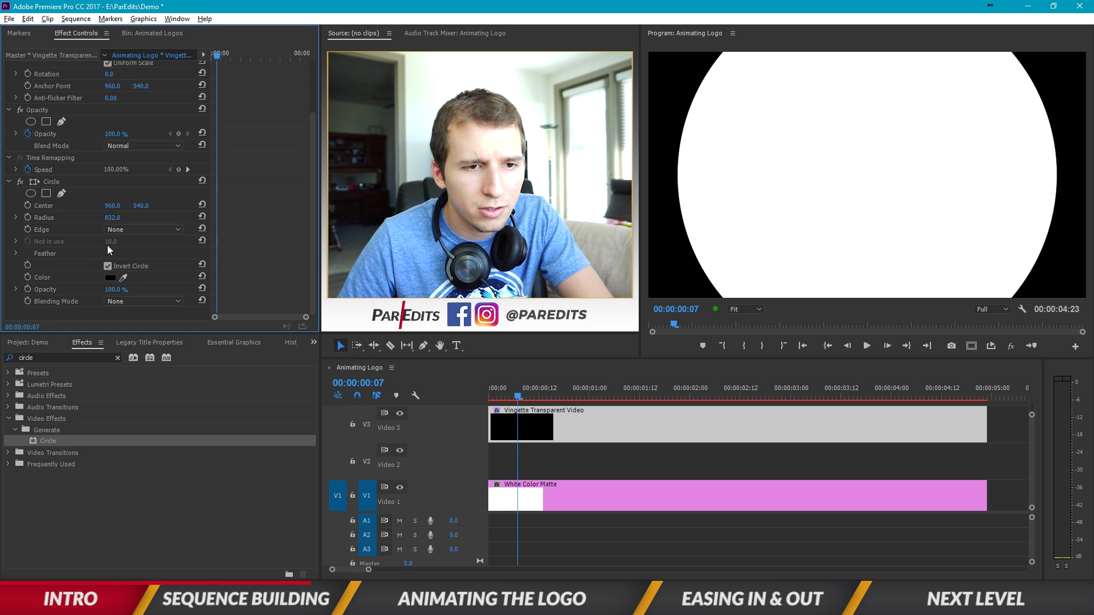
pyautogui.click(17, 254)
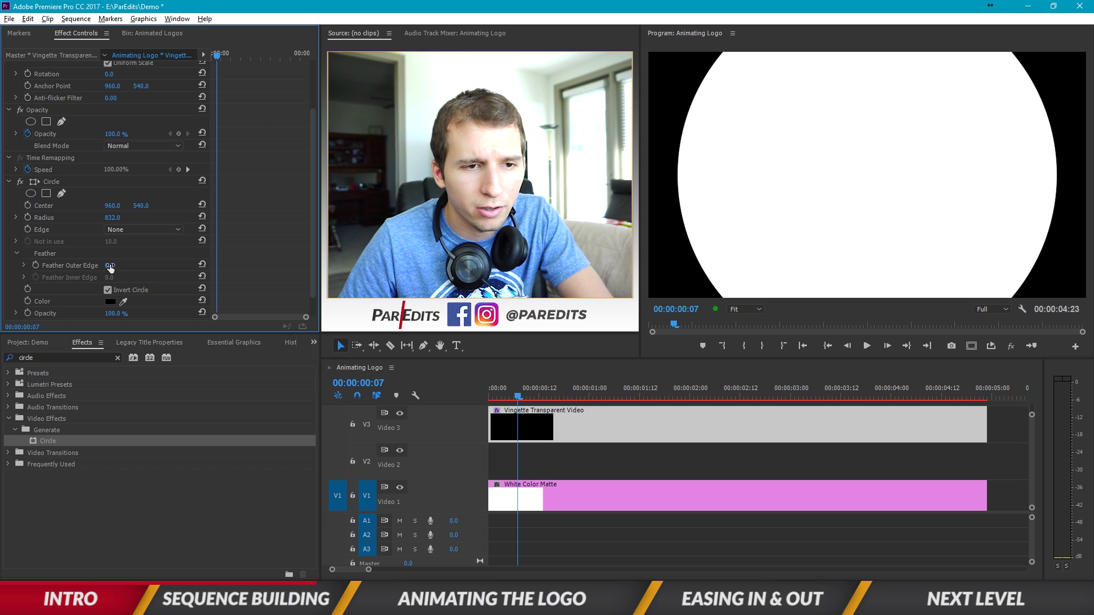
pyautogui.moveTo(109, 264); pyautogui.dragTo(303, 265)
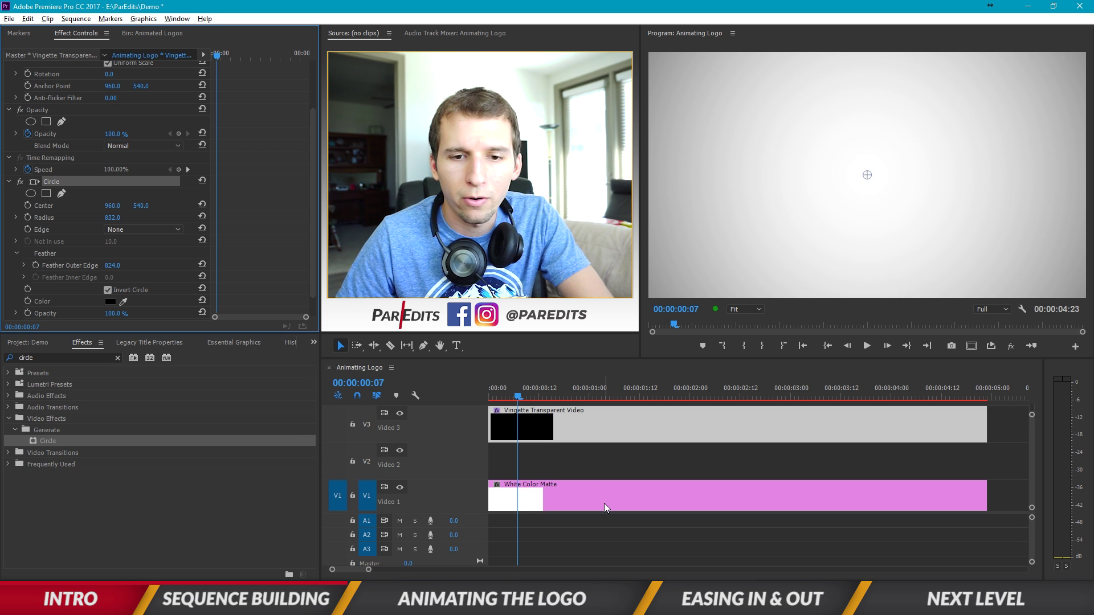
pyautogui.click(583, 452)
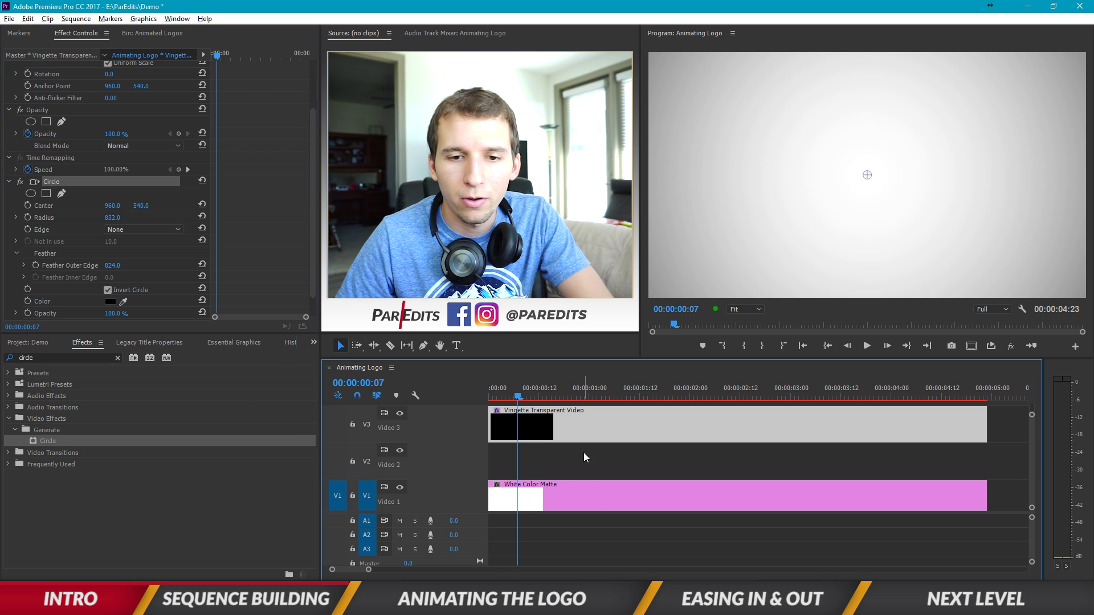
# Place logo-big.png on V2, scale it to 82, and return to the sequence start.
pyautogui.click(21, 345)
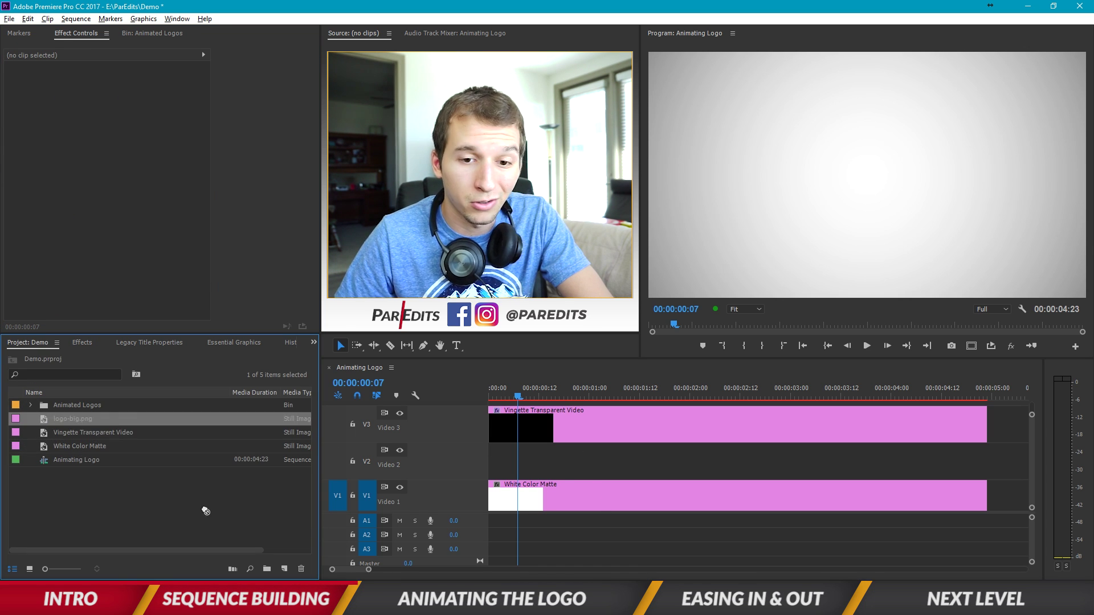
pyautogui.moveTo(44, 418); pyautogui.dragTo(513, 462)
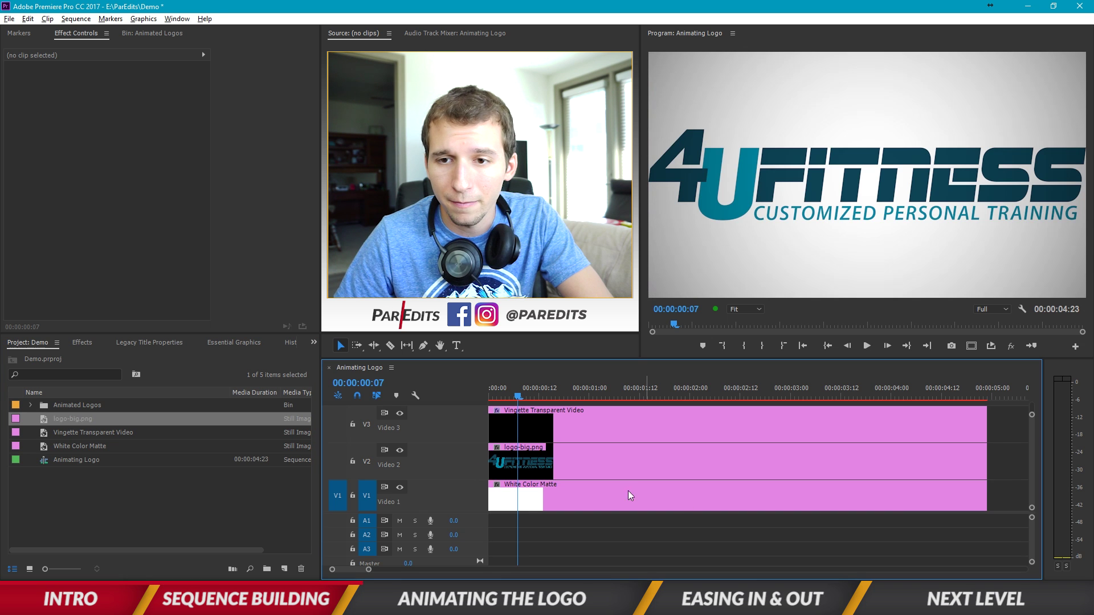
pyautogui.click(566, 471)
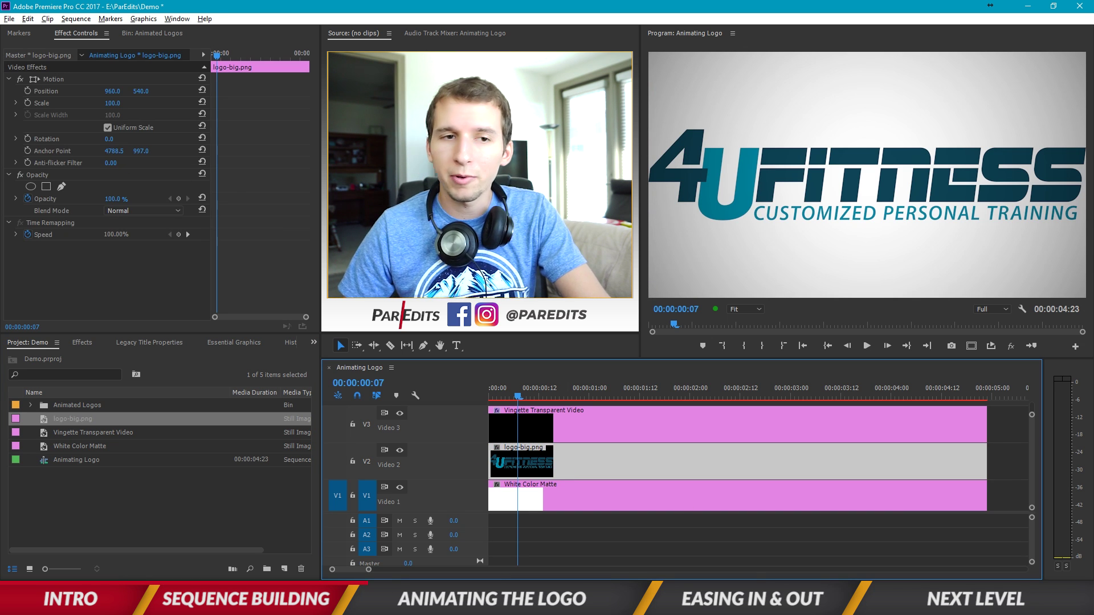
pyautogui.moveTo(111, 103)
pyautogui.mouseDown()
pyautogui.moveTo(88, 102)
pyautogui.moveTo(113, 102)
pyautogui.mouseUp()
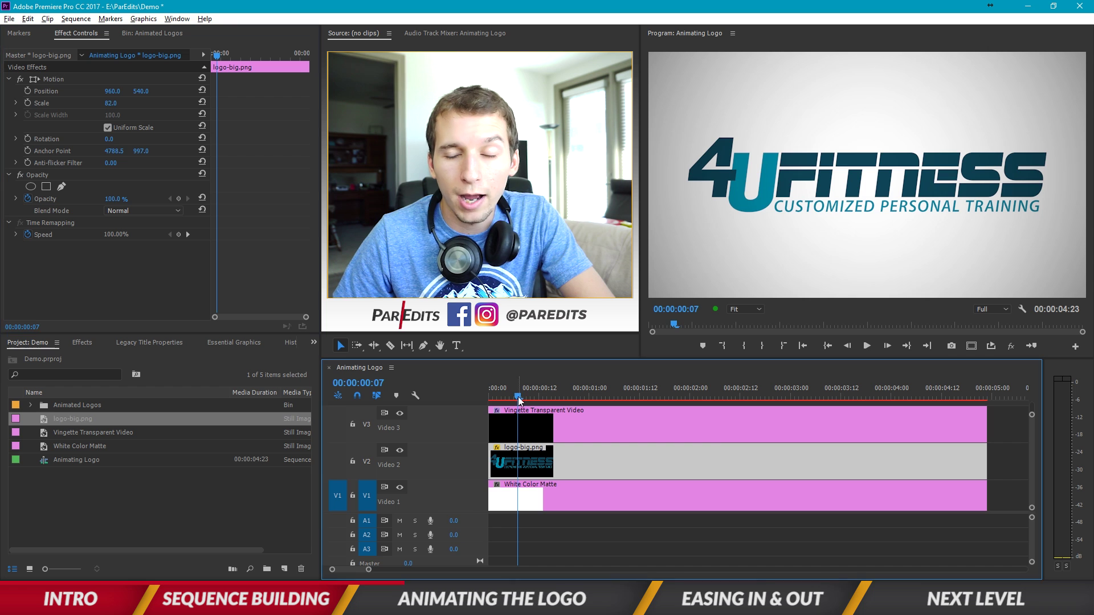
pyautogui.moveTo(518, 397); pyautogui.dragTo(468, 401)
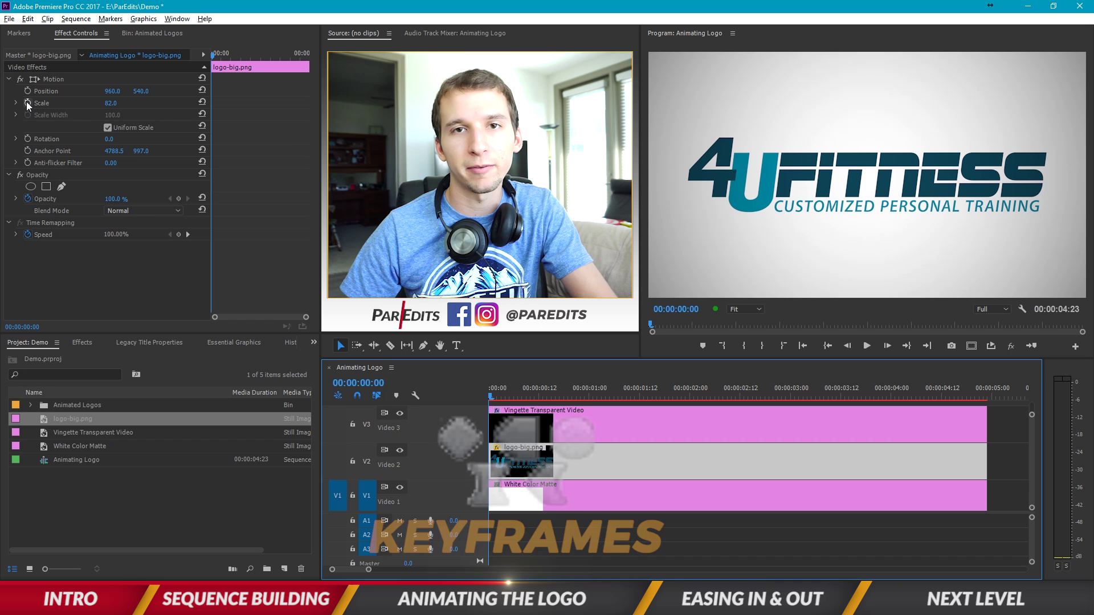
# Keyframe the logo's Scale at 82 on the clip's end and 68 at its start.
pyautogui.click(171, 75)
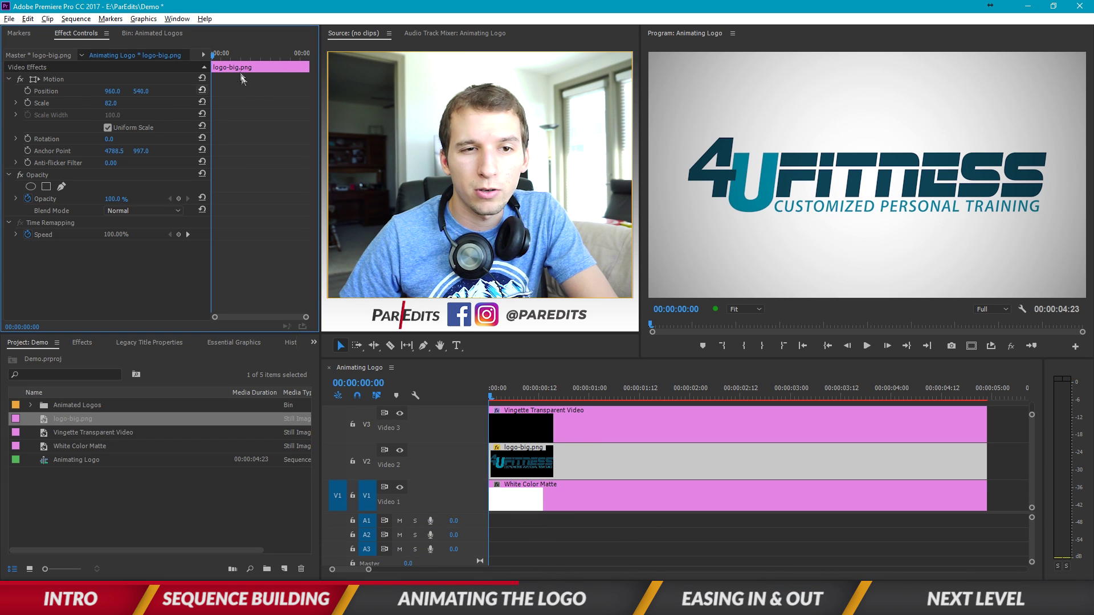
pyautogui.moveTo(233, 56); pyautogui.dragTo(329, 62)
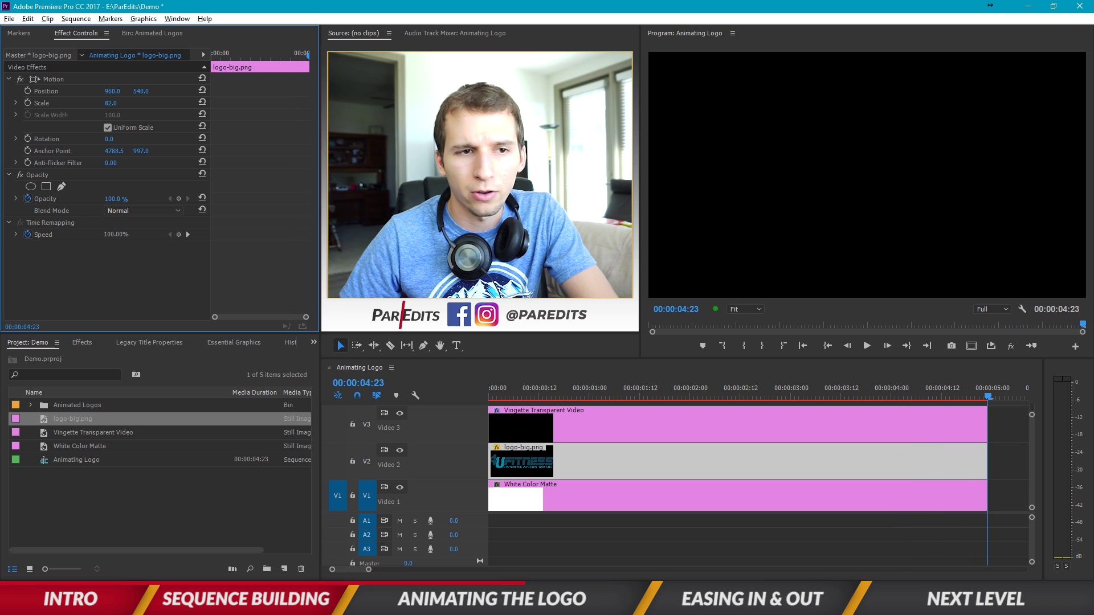
pyautogui.click(27, 103)
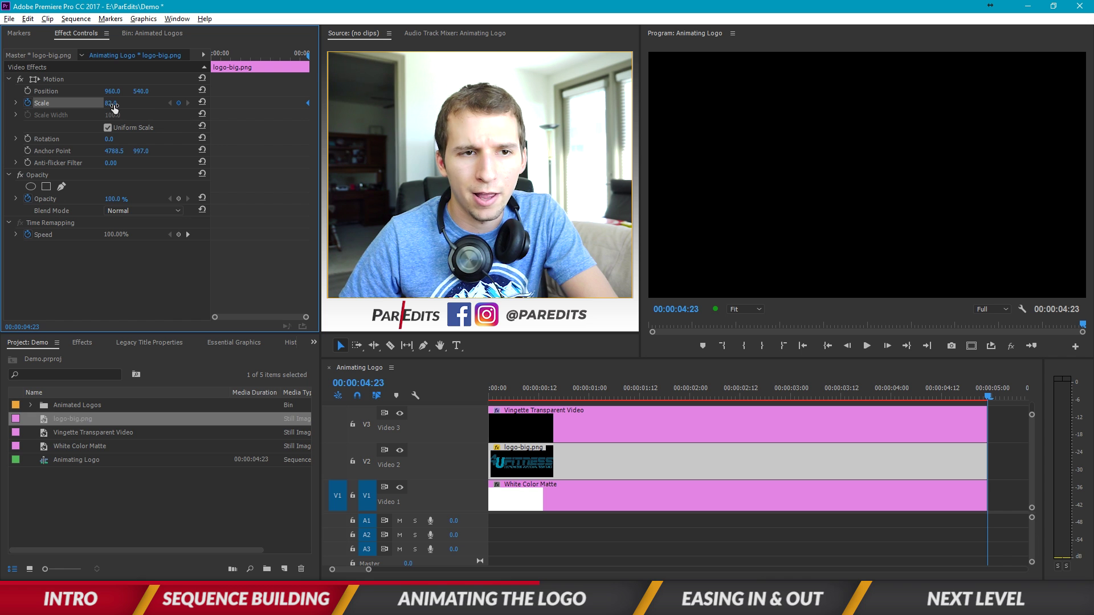
pyautogui.moveTo(304, 56); pyautogui.dragTo(209, 60)
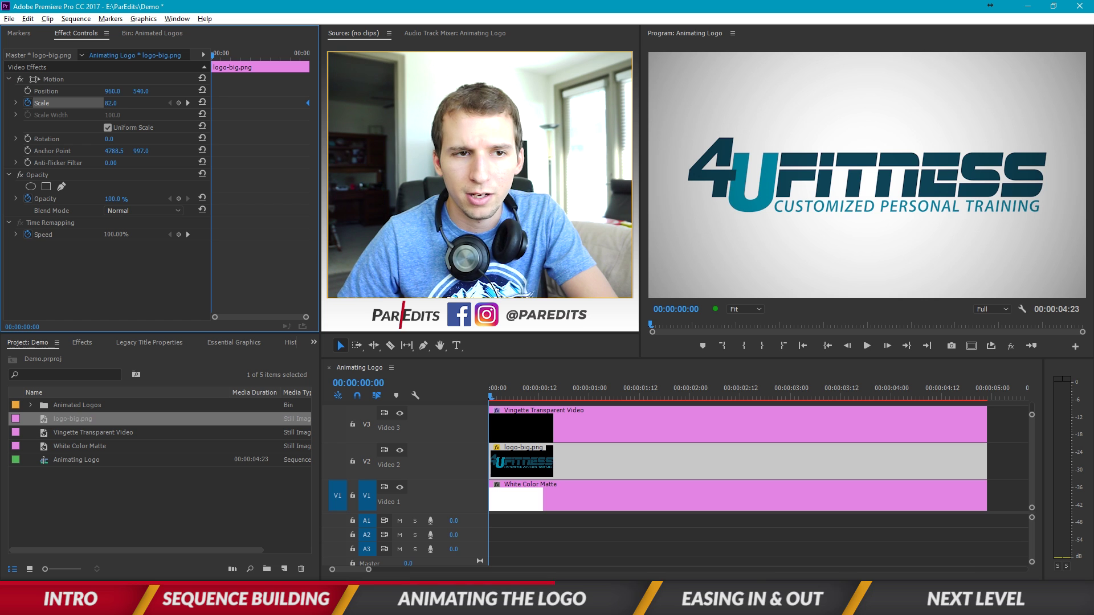
pyautogui.moveTo(111, 102); pyautogui.dragTo(98, 103)
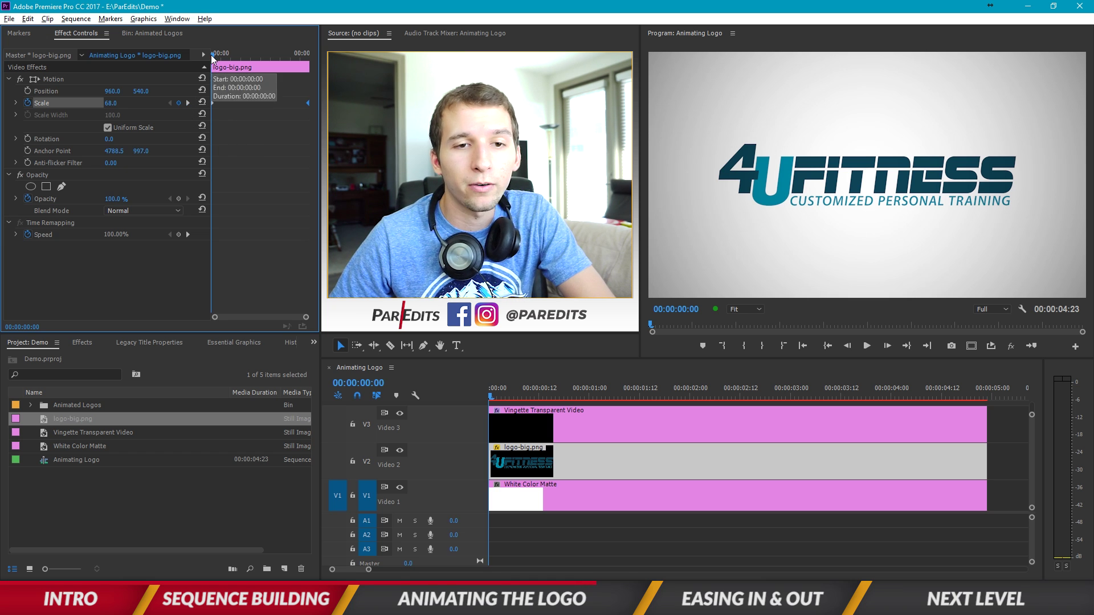
pyautogui.click(475, 386)
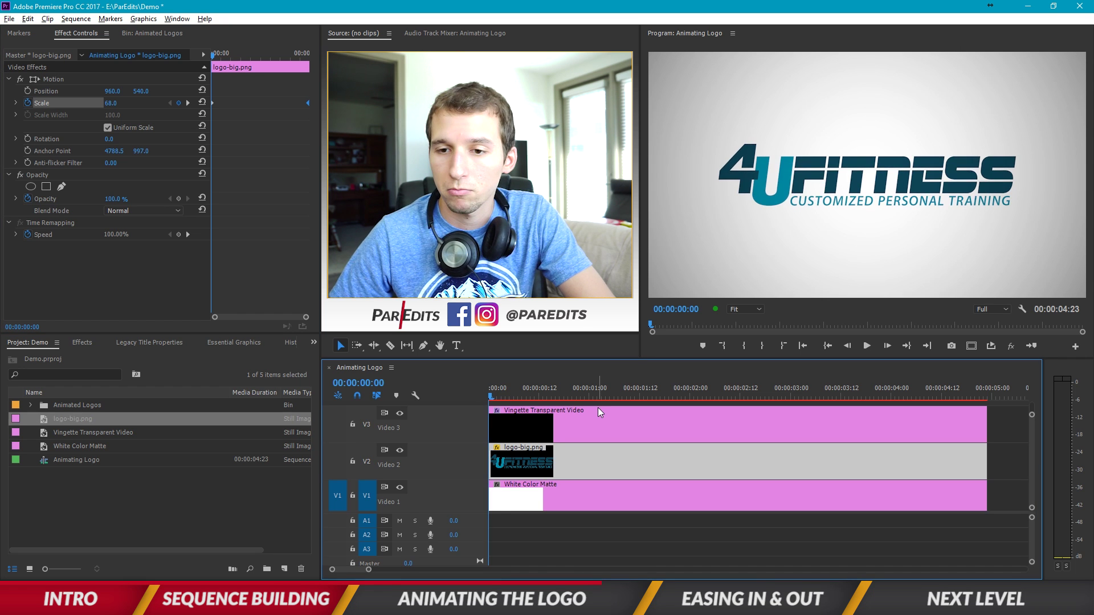
pyautogui.press('space')
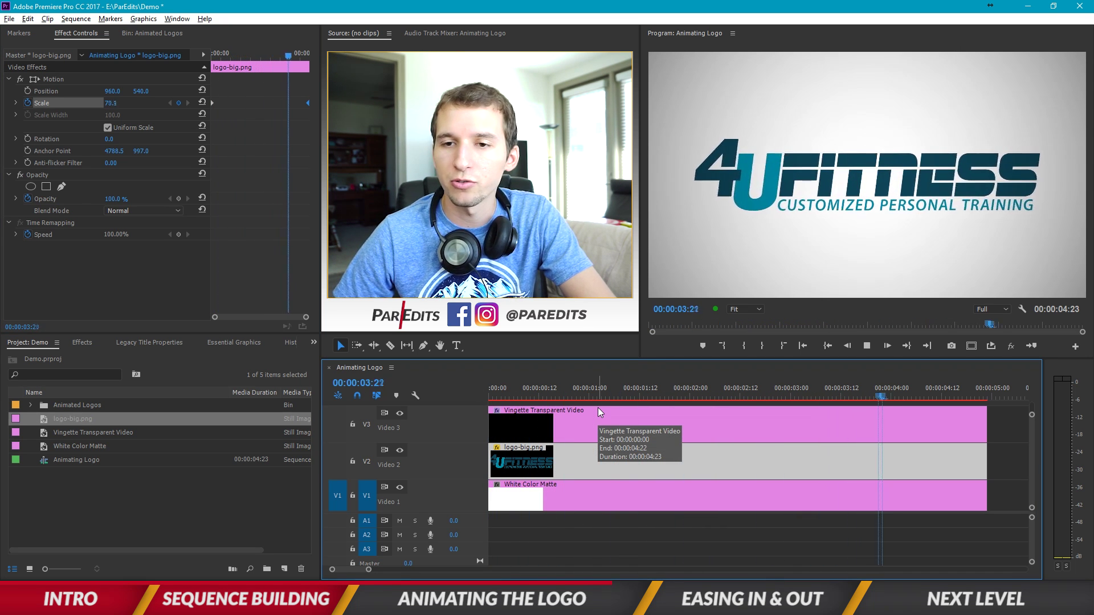
pyautogui.moveTo(590, 397); pyautogui.dragTo(479, 400)
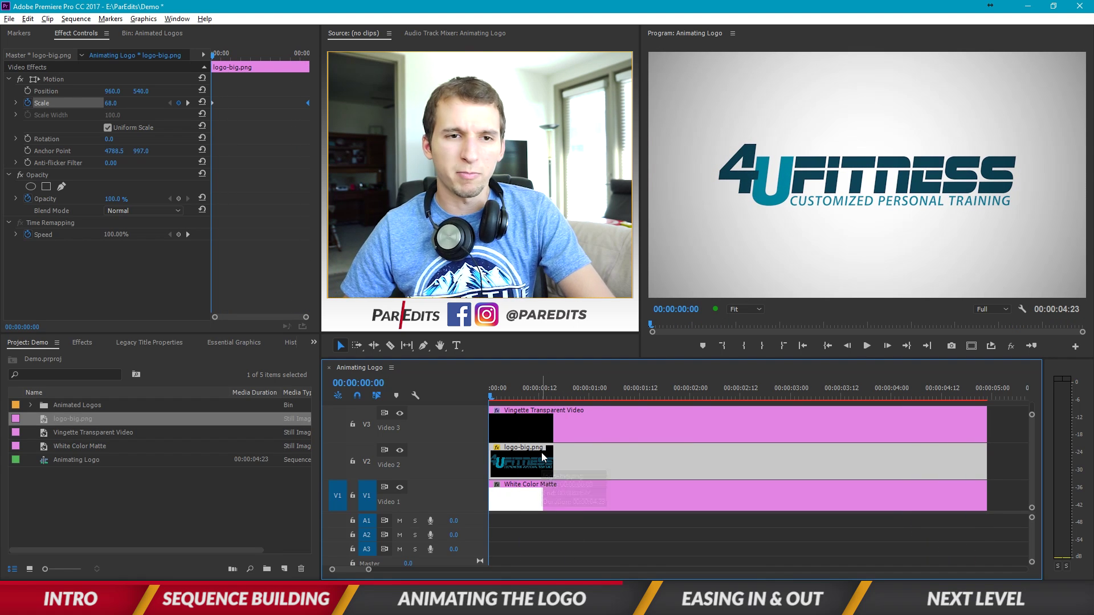
pyautogui.click(240, 133)
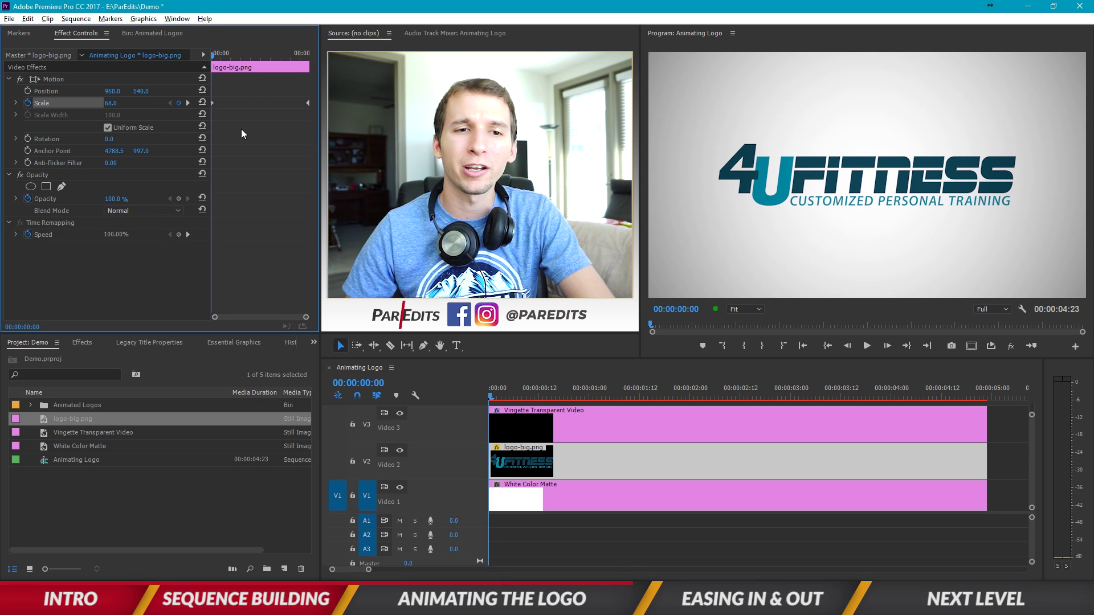
# Apply Ease Out to the first Scale keyframe and Ease In to the last.
pyautogui.rightClick(213, 103)
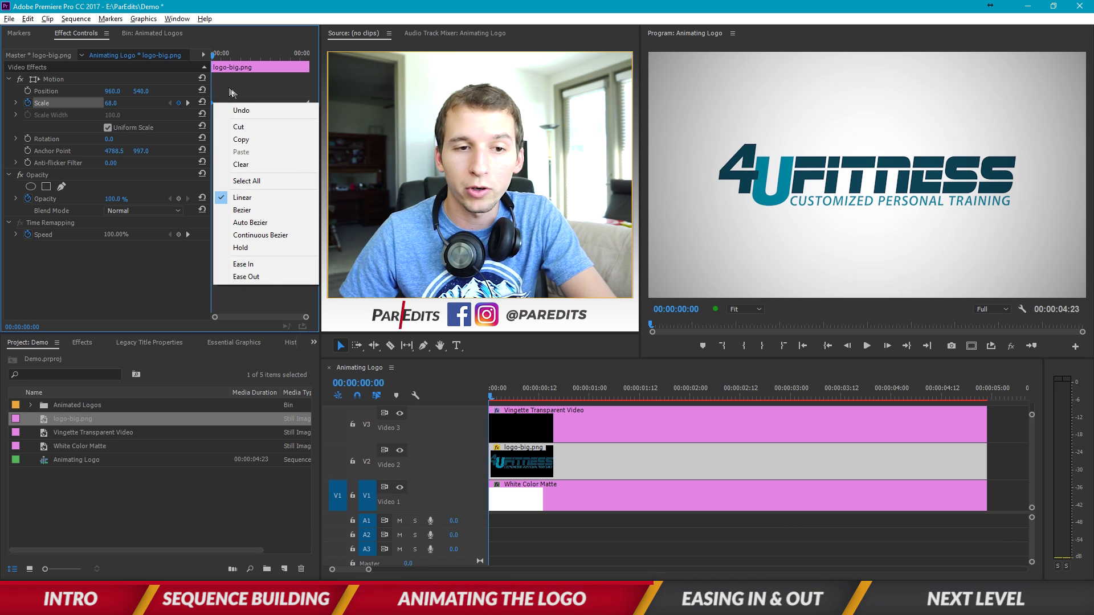
pyautogui.click(252, 277)
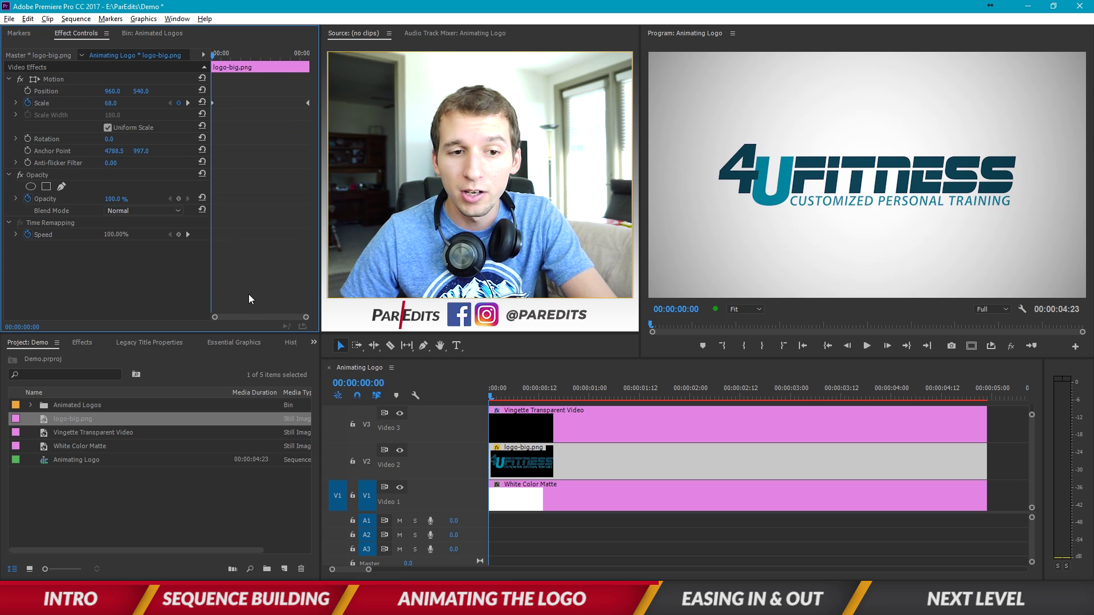
pyautogui.rightClick(216, 104)
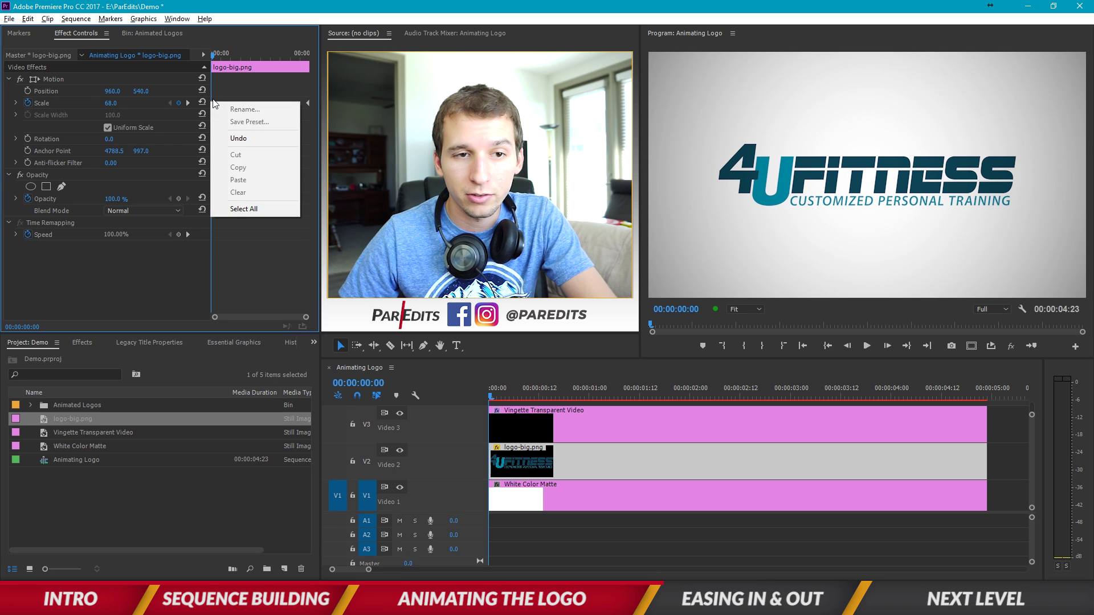
pyautogui.click(213, 102)
pyautogui.rightClick(213, 103)
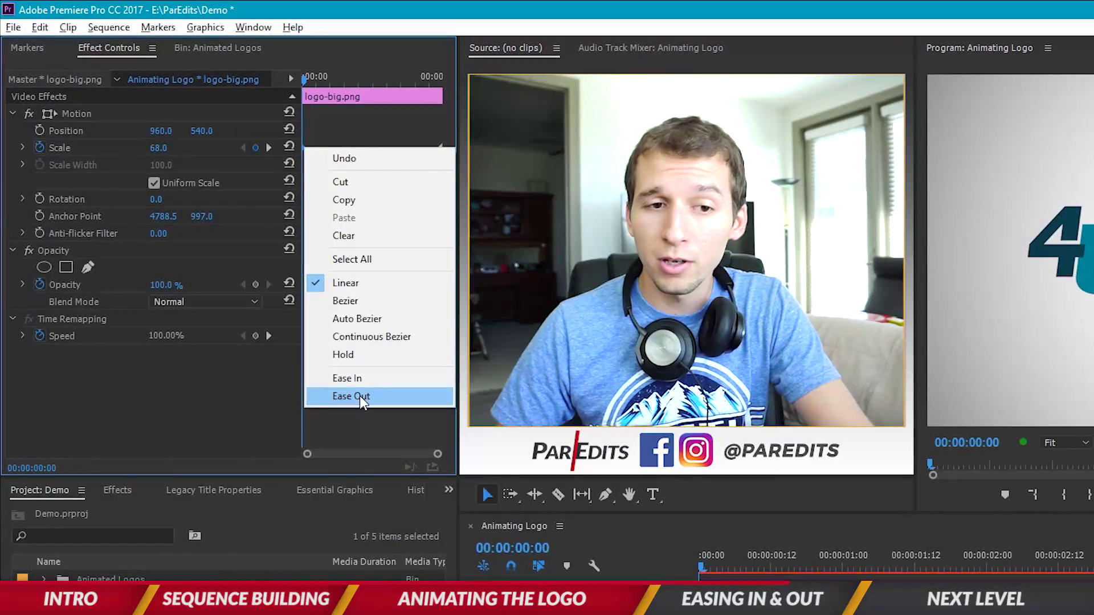
pyautogui.click(359, 396)
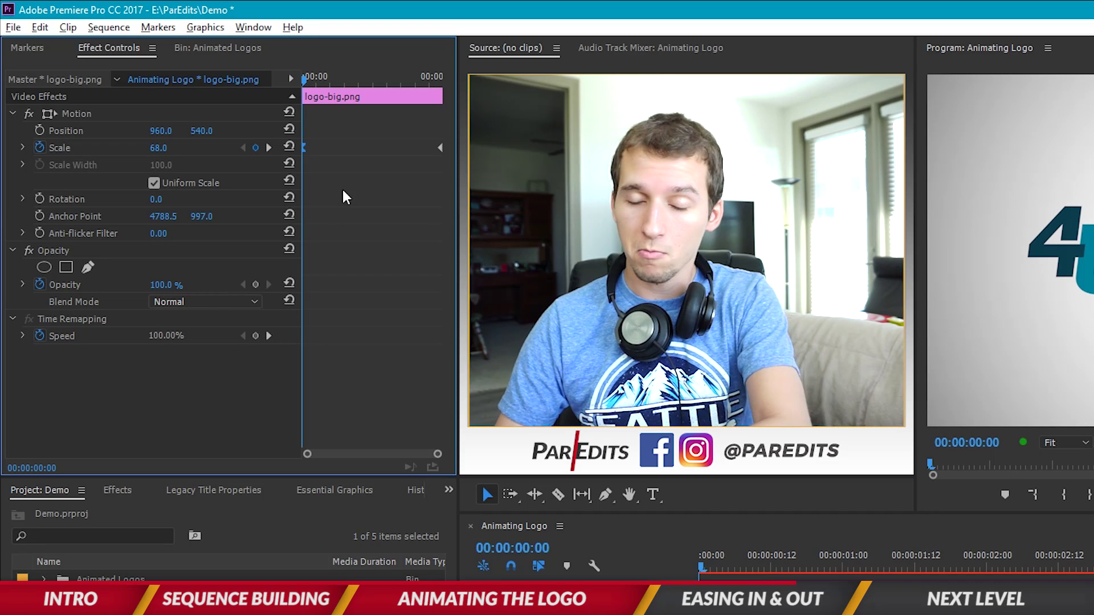
pyautogui.rightClick(439, 149)
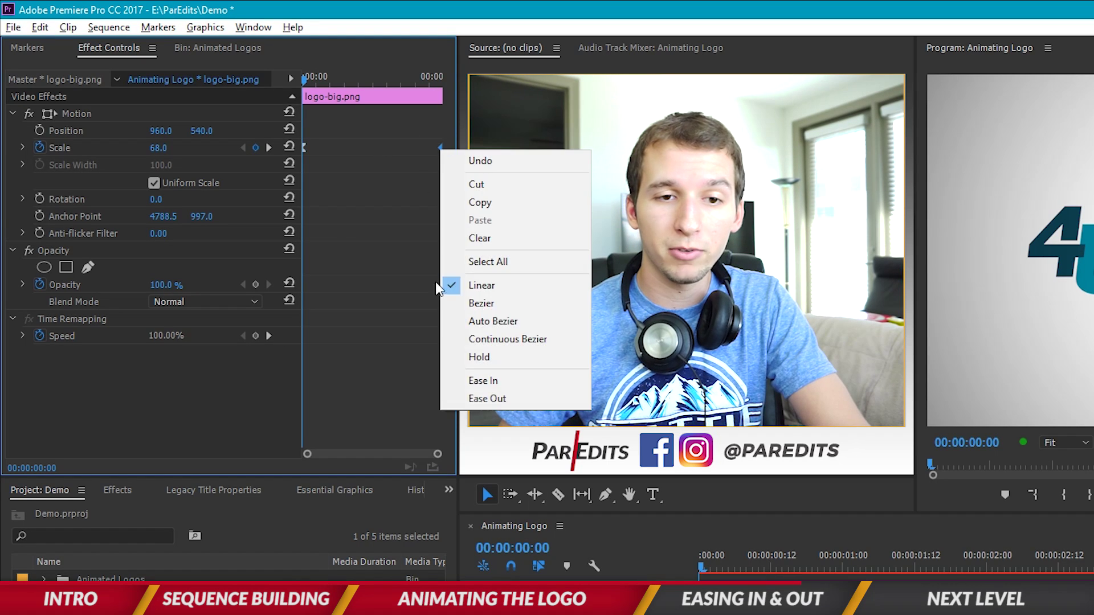
pyautogui.click(483, 379)
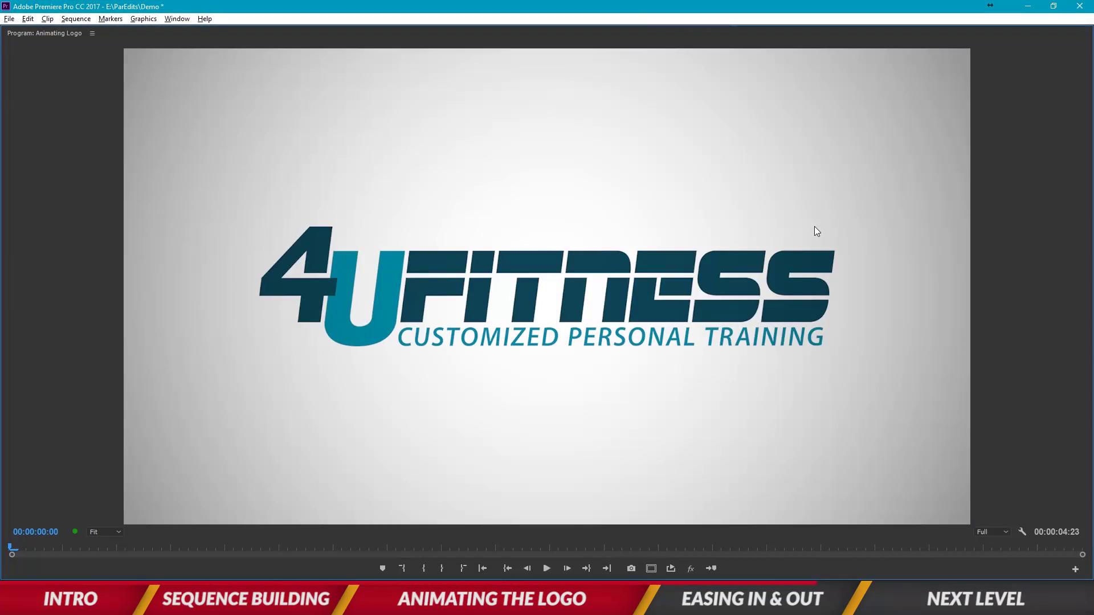
pyautogui.press('space')
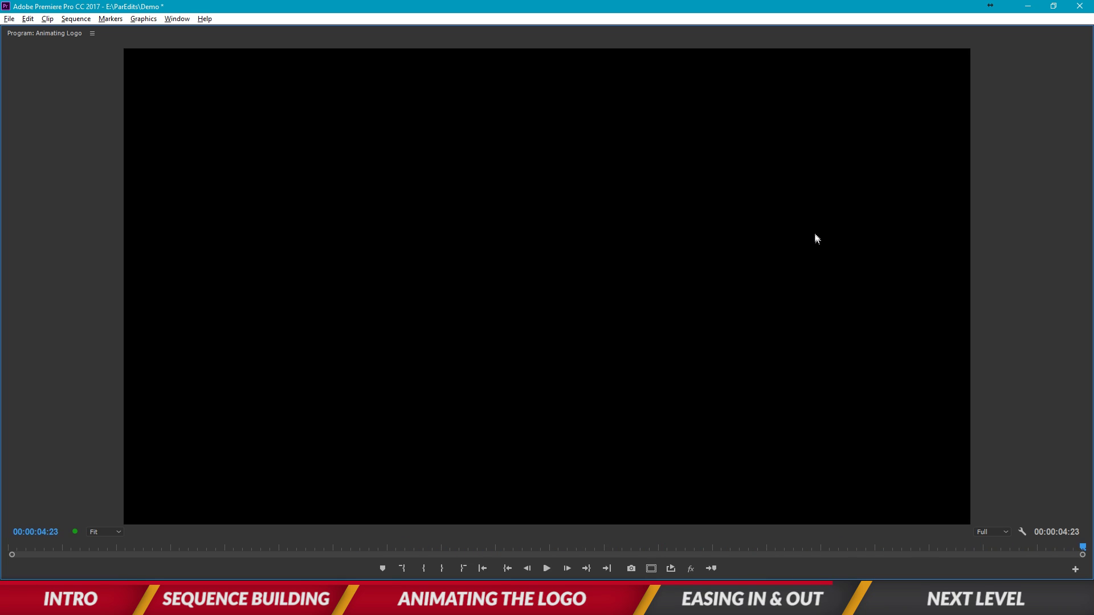
pyautogui.press('space')
pyautogui.press('`')
pyautogui.press('Home')
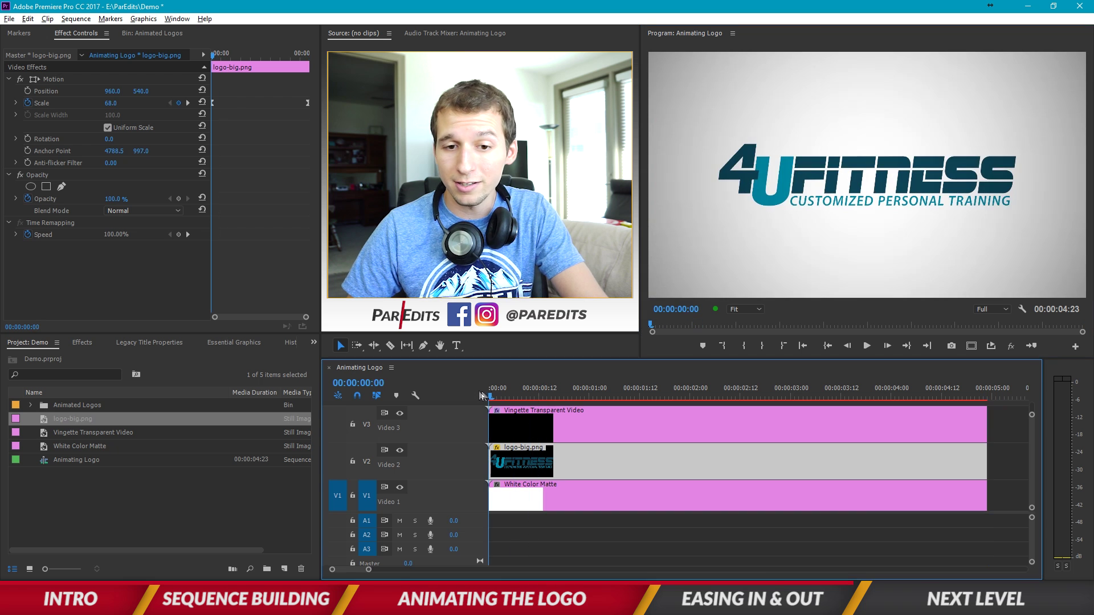
pyautogui.click(761, 521)
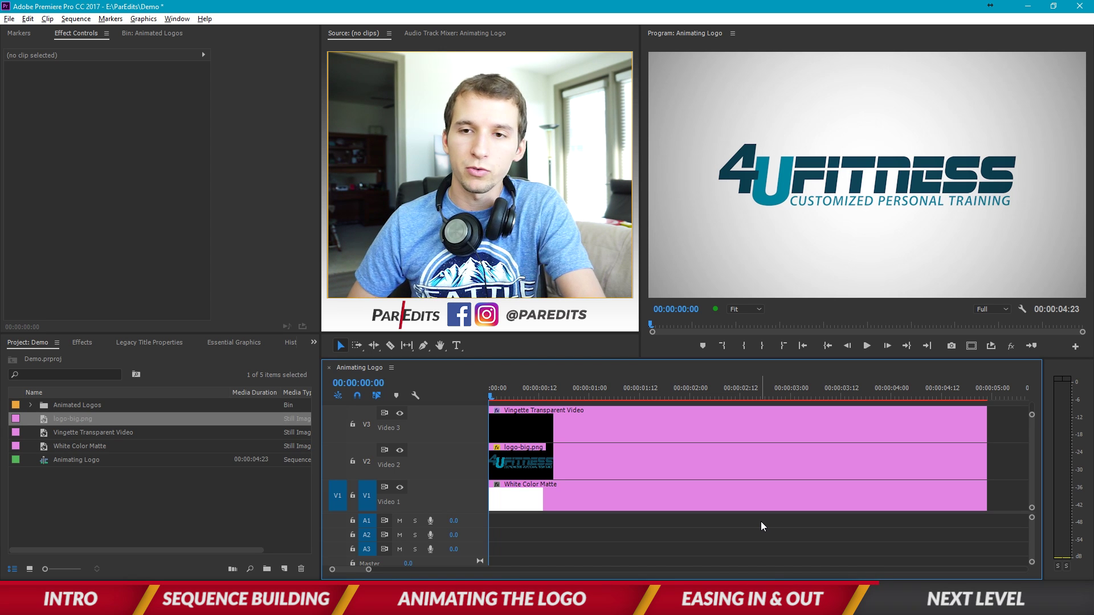
pyautogui.click(553, 468)
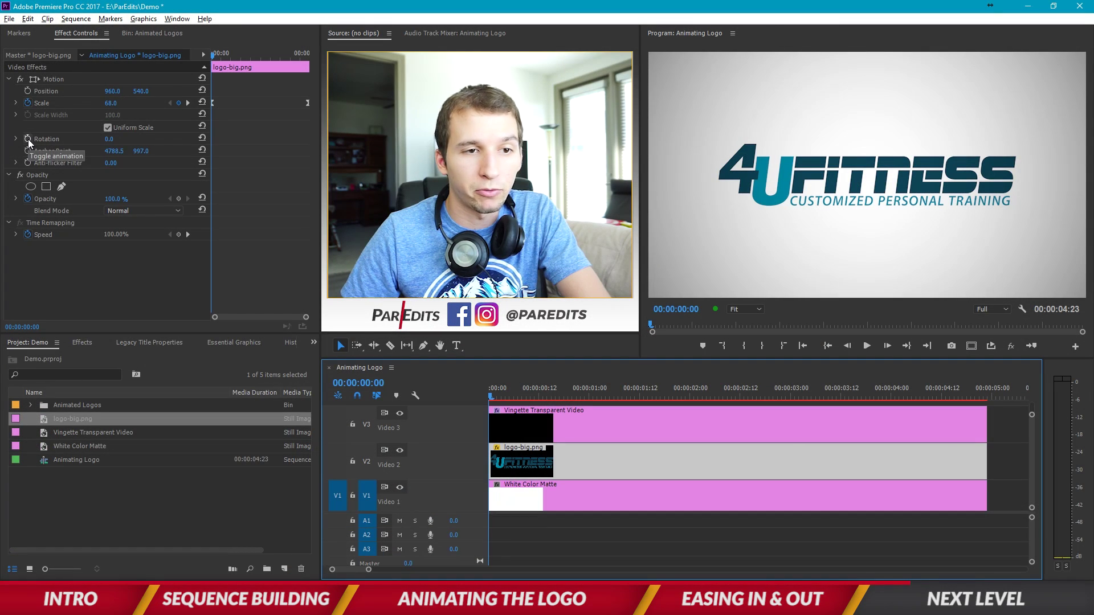
# Keyframe Rotation at 0° about 21 frames in and -4° at the first frame.
pyautogui.click(28, 138)
pyautogui.moveTo(212, 56); pyautogui.dragTo(231, 59)
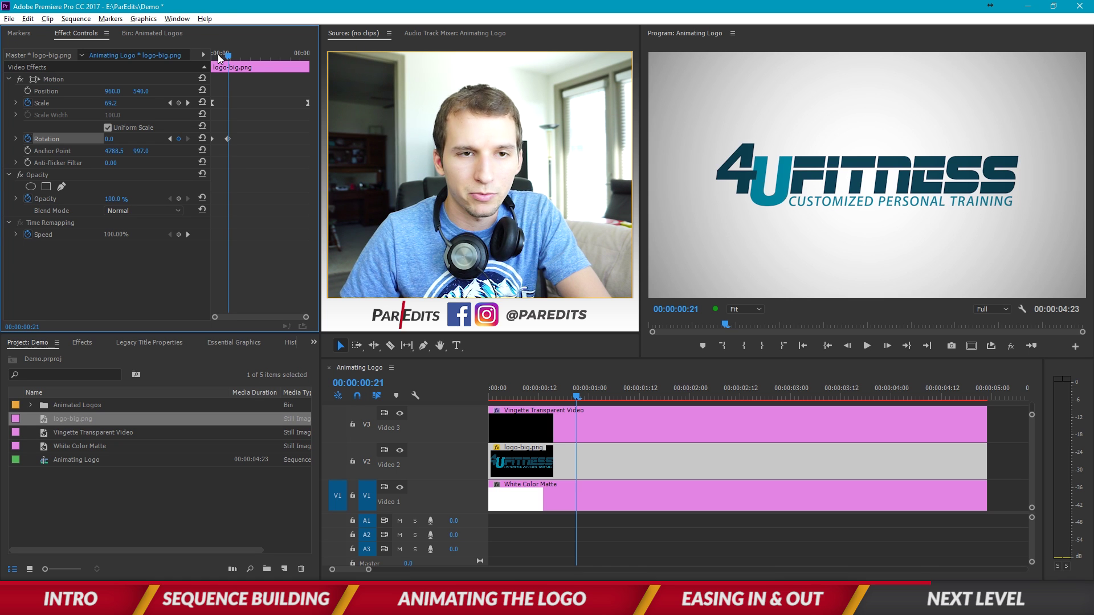
pyautogui.press('Left')
pyautogui.moveTo(220, 63)
pyautogui.mouseDown()
pyautogui.moveTo(84, 155)
pyautogui.moveTo(112, 139)
pyautogui.mouseUp()
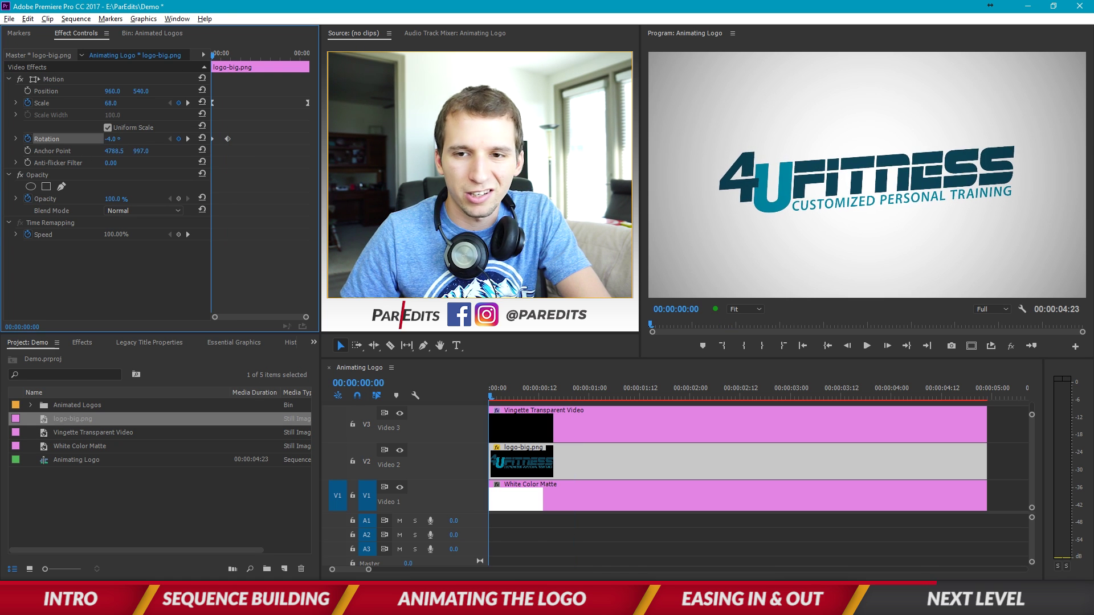
# Preview the spin and zoom from the start, then reselect the logo clip.
pyautogui.click(440, 392)
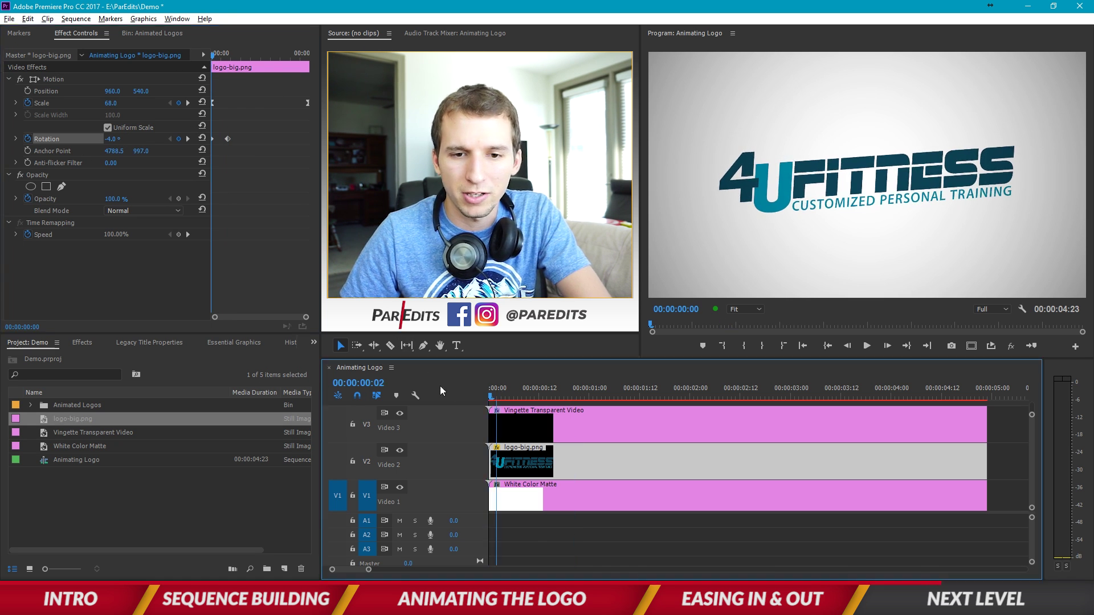
pyautogui.click(657, 523)
pyautogui.press('space')
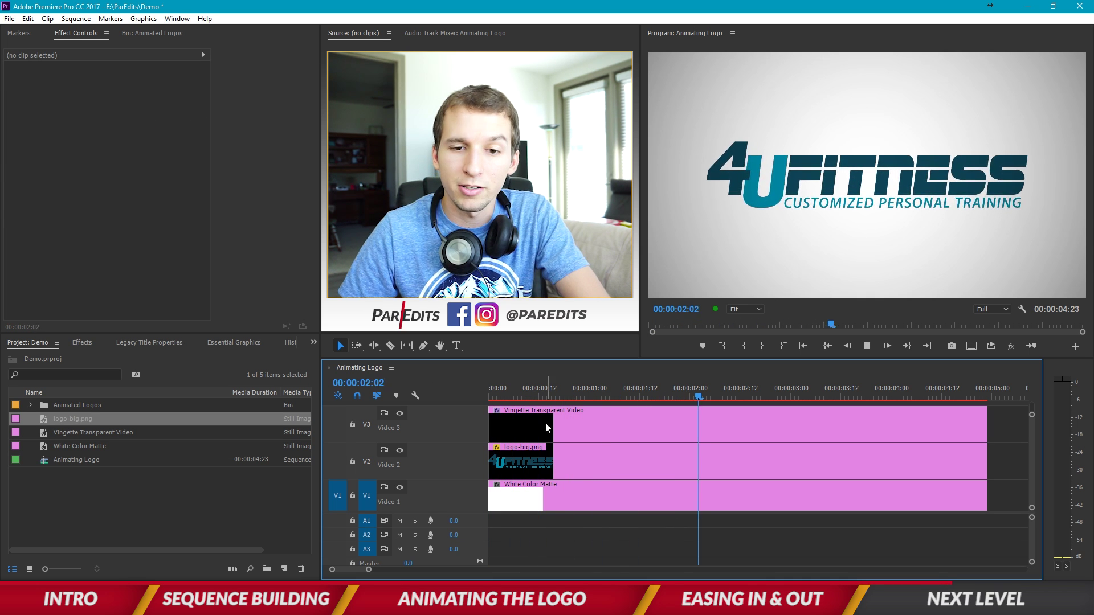
pyautogui.press('Home')
pyautogui.click(516, 462)
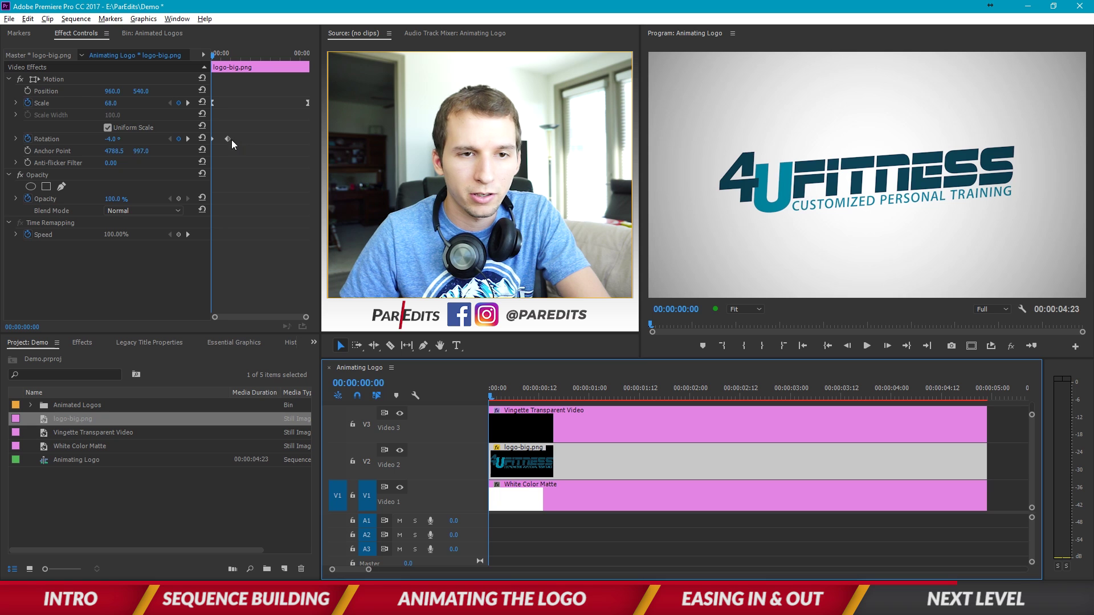
# Ease both Rotation keyframes and preview the eased spin from the start.
pyautogui.rightClick(227, 139)
pyautogui.click(282, 300)
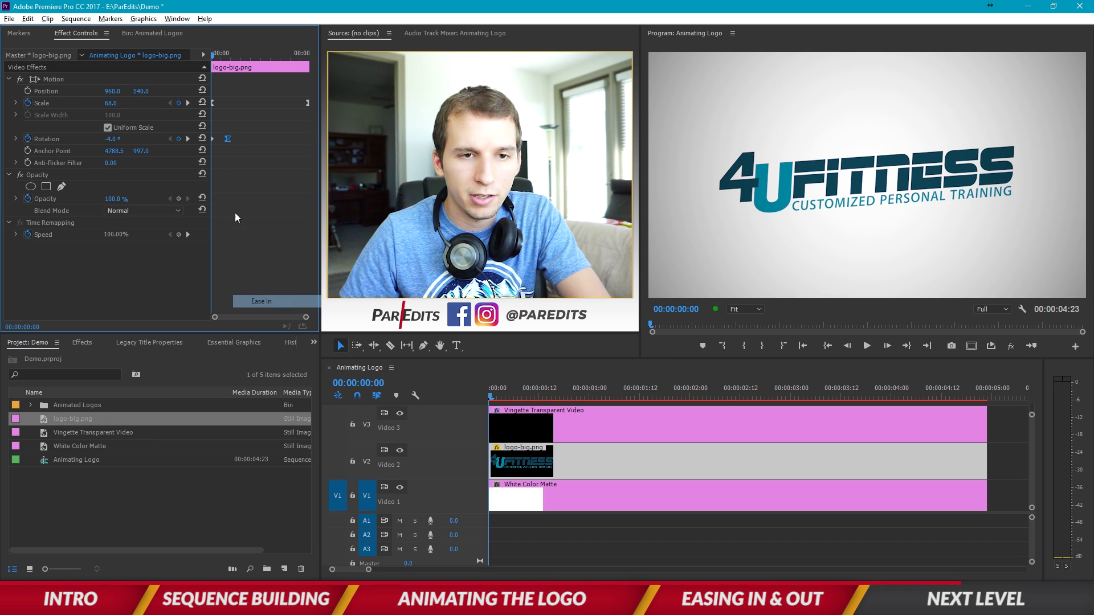
pyautogui.rightClick(215, 138)
pyautogui.click(256, 312)
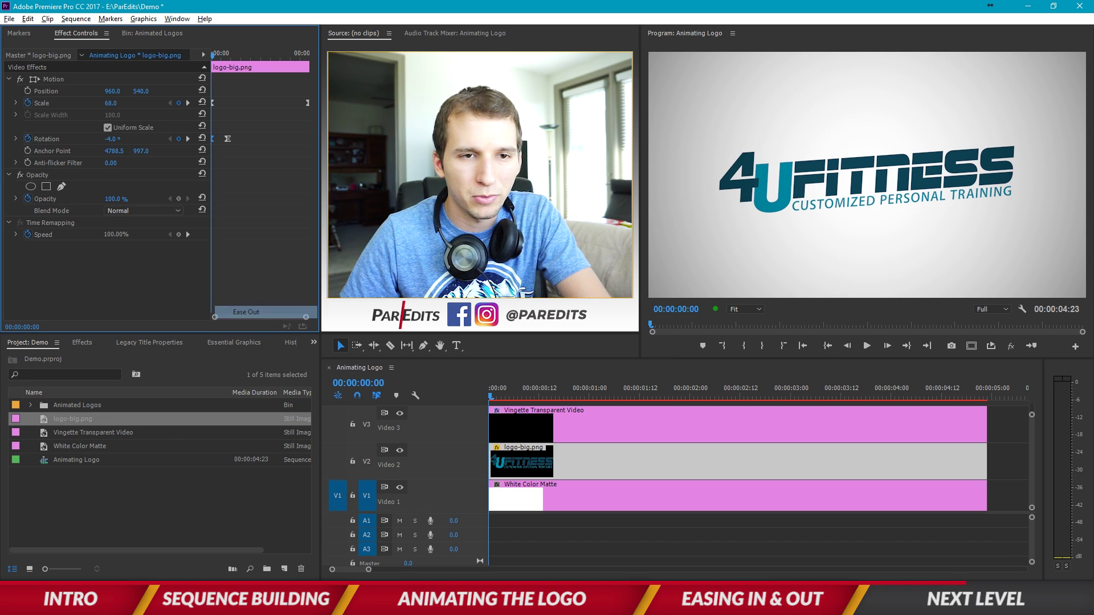
pyautogui.click(533, 521)
pyautogui.press('space')
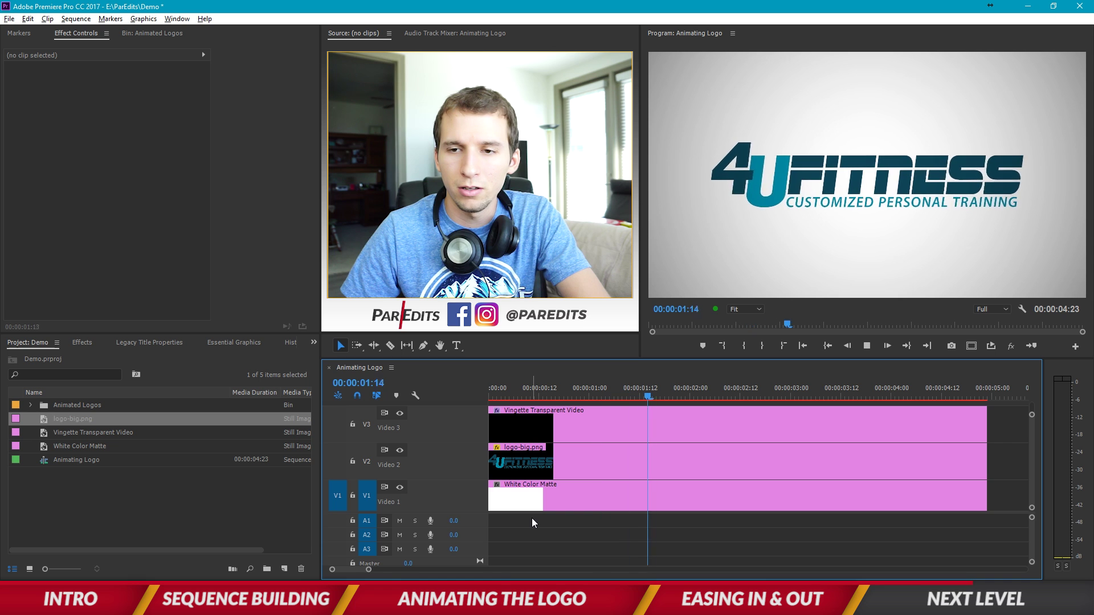
pyautogui.moveTo(528, 395); pyautogui.dragTo(472, 395)
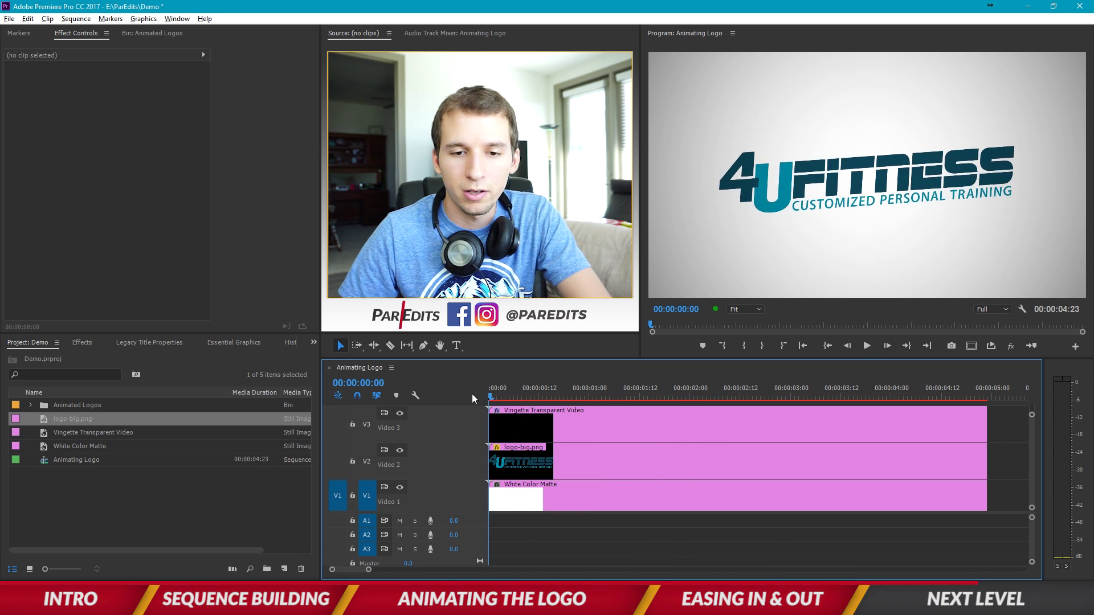
pyautogui.click(506, 460)
# Set the first Rotation keyframe to Linear and replay the revised animation.
pyautogui.rightClick(227, 139)
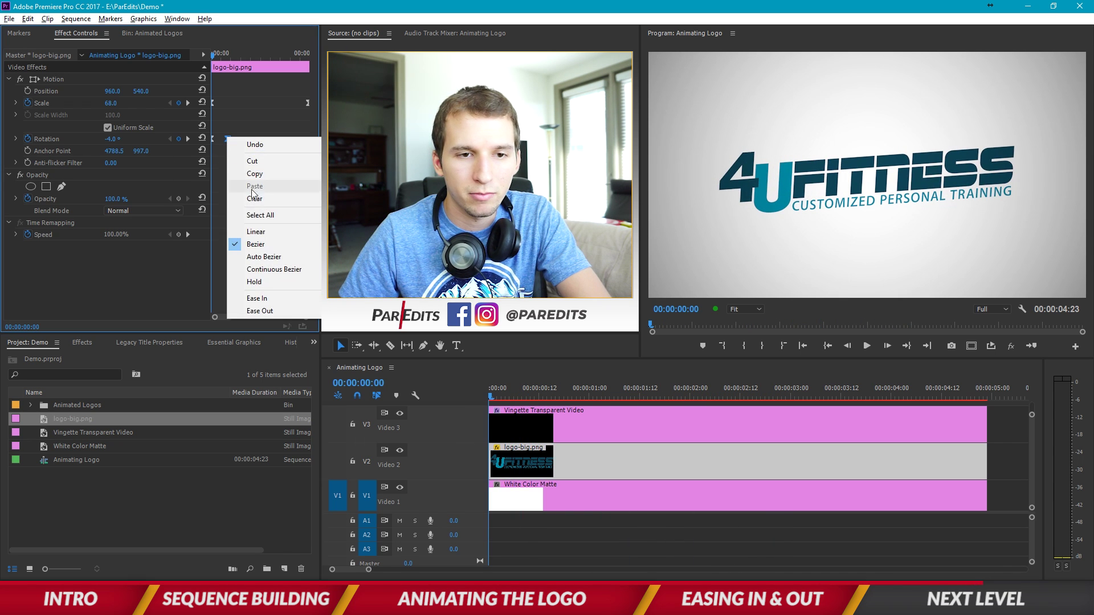
pyautogui.click(259, 232)
pyautogui.click(456, 392)
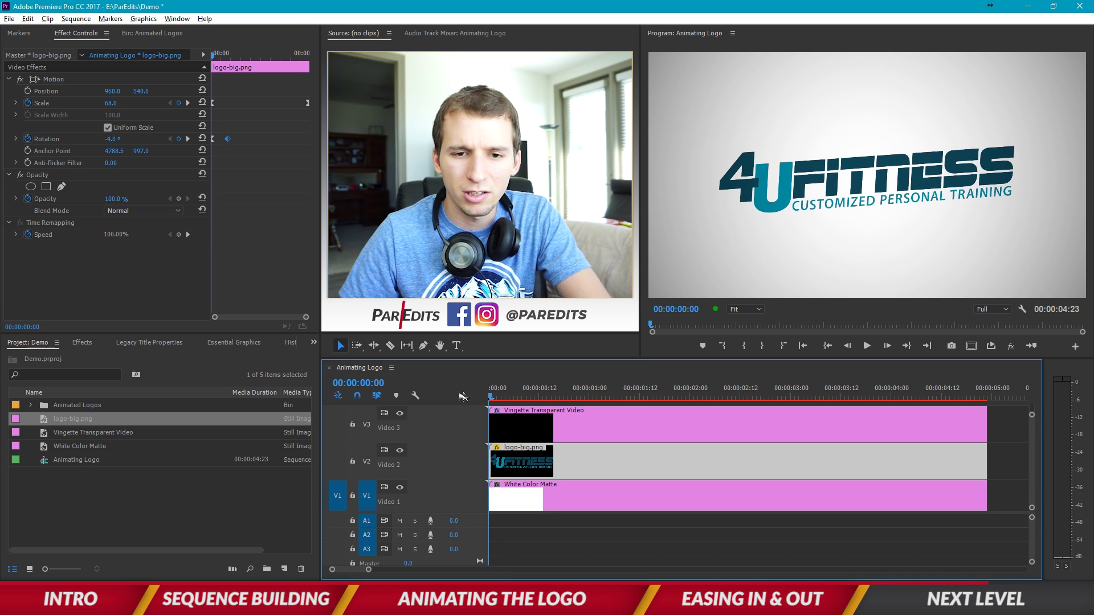
pyautogui.press('space')
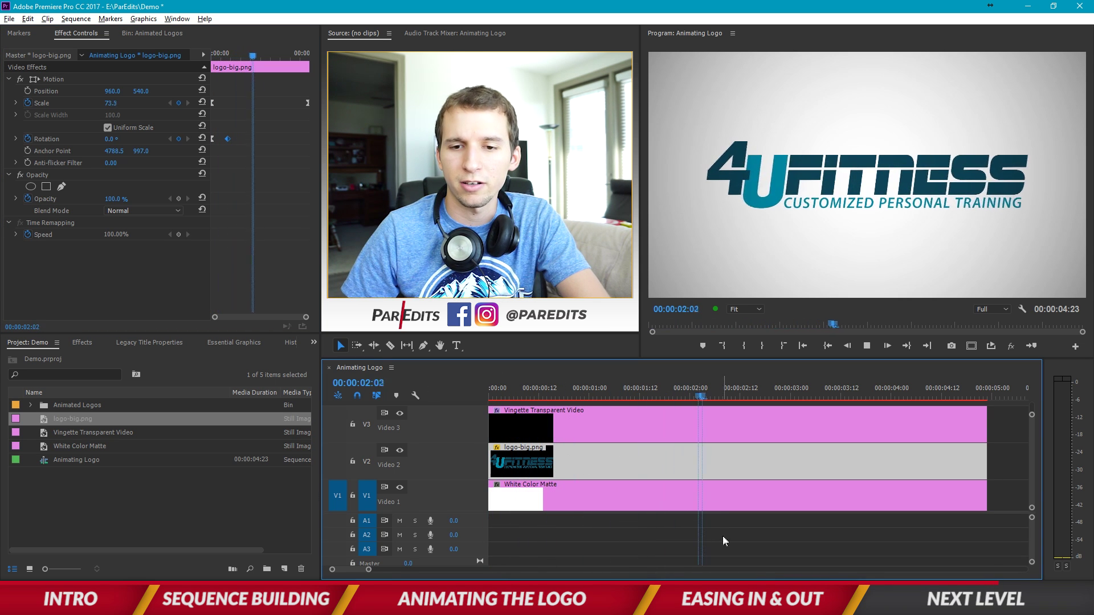
pyautogui.click(709, 543)
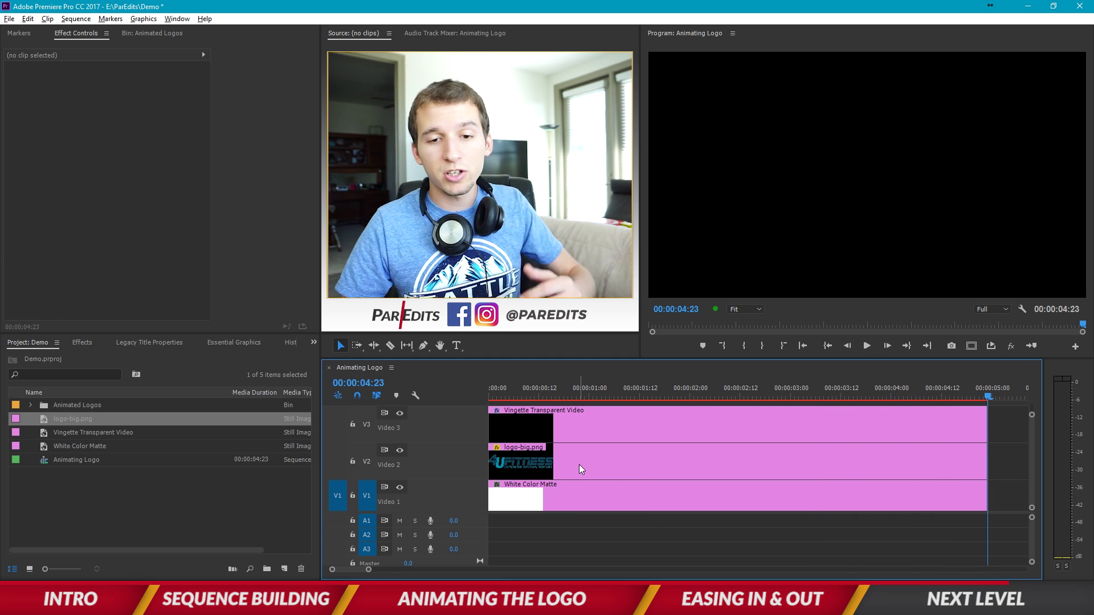
# Select the logo-big.png clip on V2 and play the sequence from the start.
pyautogui.click(578, 464)
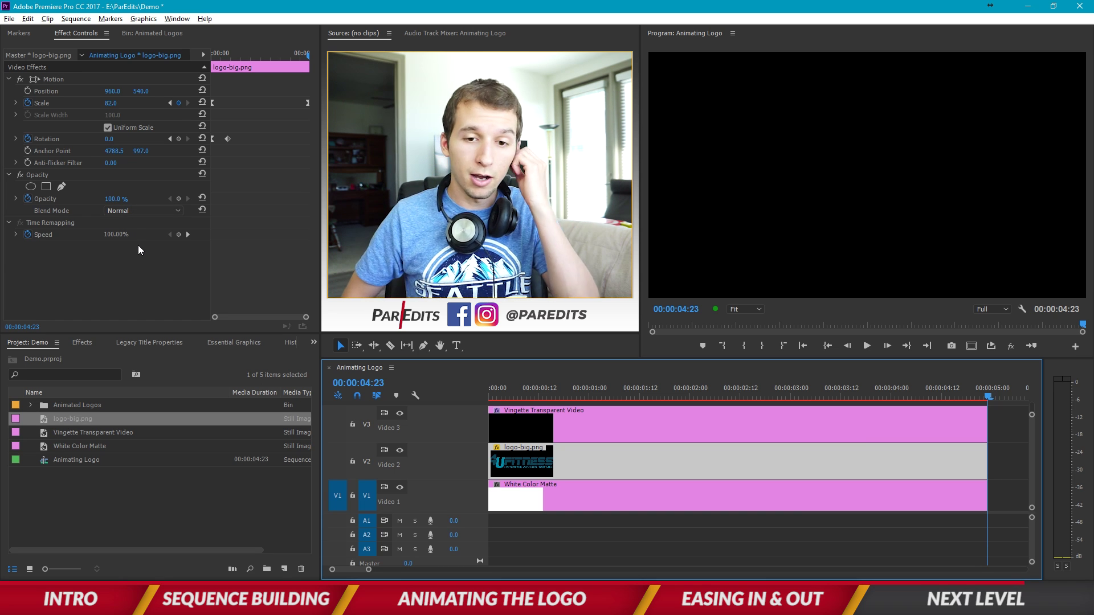
pyautogui.press('Home')
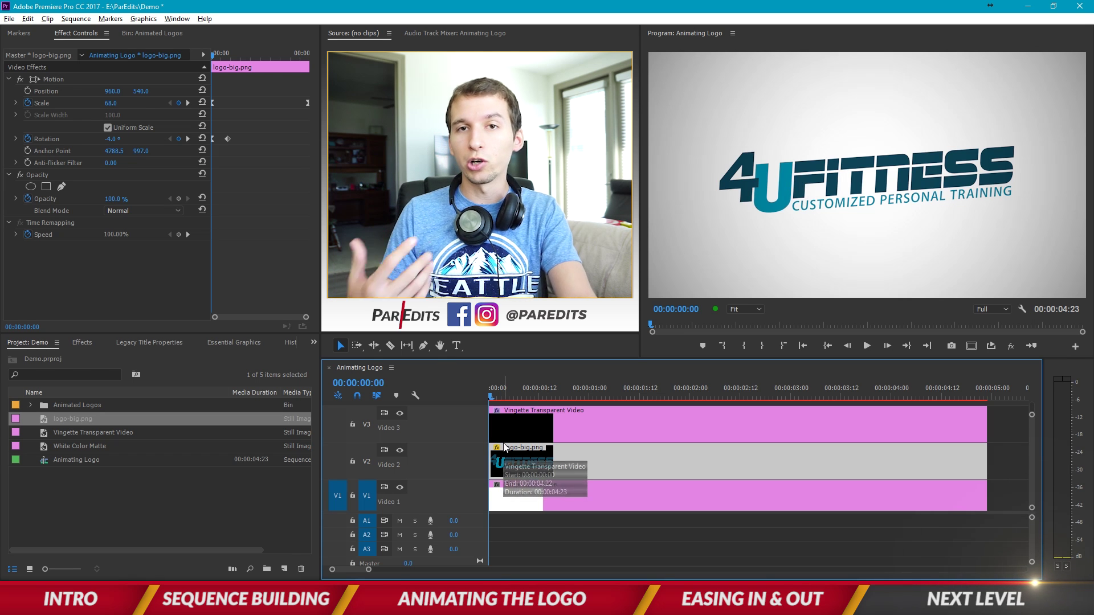
pyautogui.press('space')
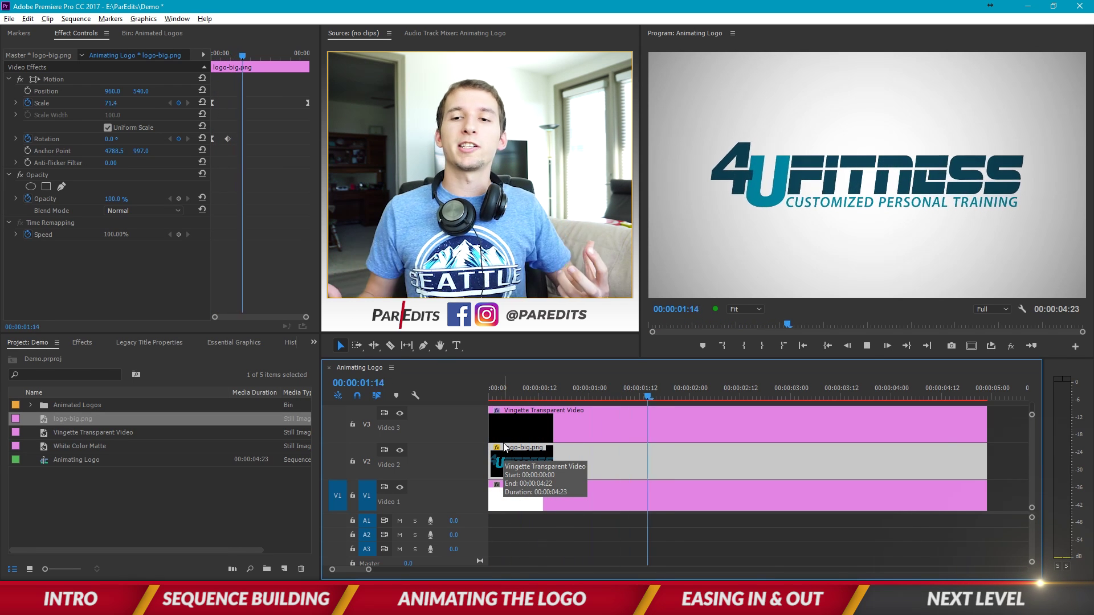